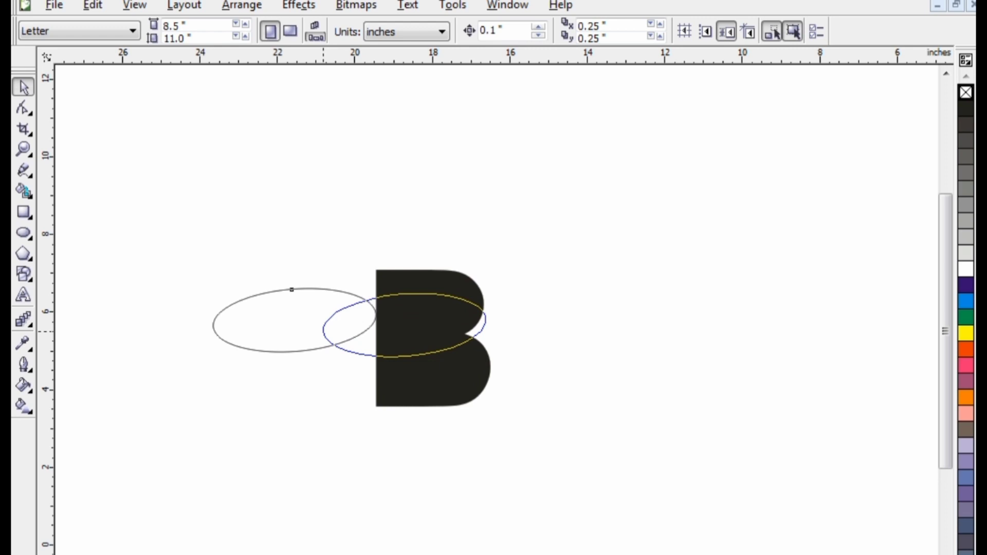
# Step: Rotate the ellipse to about 9° and move it to the right of the B
pyautogui.moveTo(323, 331); pyautogui.dragTo(323, 331)
pyautogui.click(329, 315)
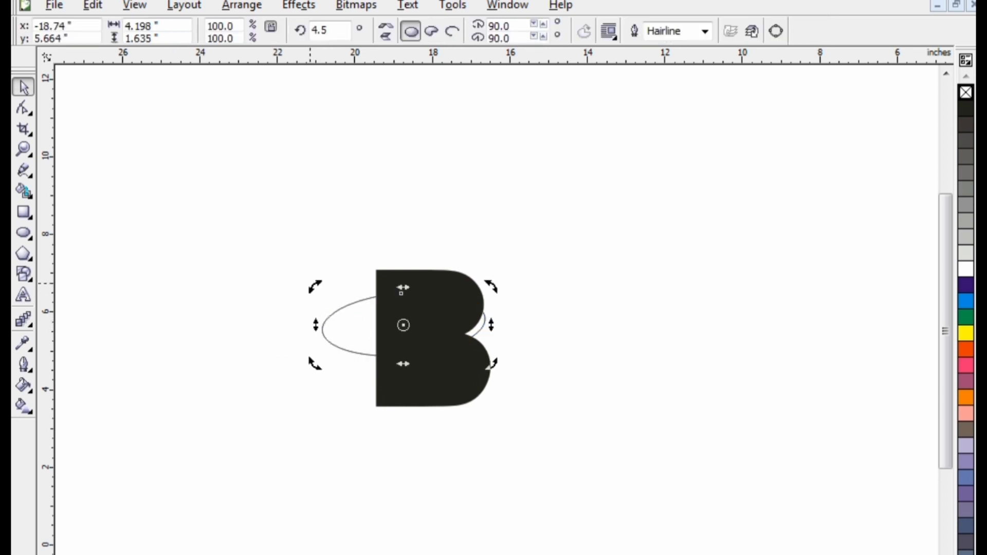
pyautogui.moveTo(491, 286); pyautogui.dragTo(487, 279)
pyautogui.moveTo(397, 293); pyautogui.dragTo(566, 345)
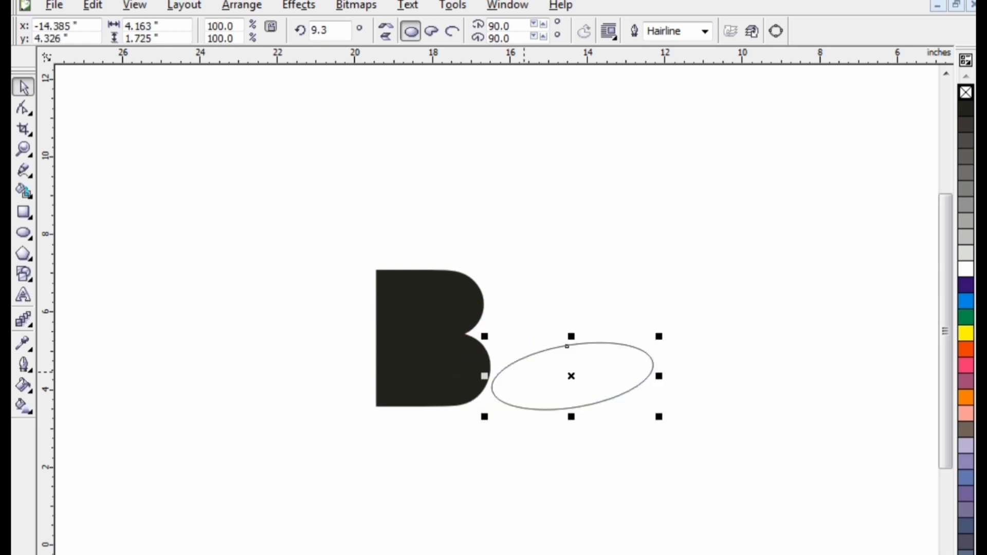
# Step: Make an 87.7% scaled copy of the ellipse and shift it slightly inside the original
pyautogui.moveTo(533, 376)
pyautogui.mouseDown()
pyautogui.moveTo(528, 385)
pyautogui.moveTo(536, 377)
pyautogui.mouseUp()
pyautogui.moveTo(661, 418); pyautogui.dragTo(641, 409)
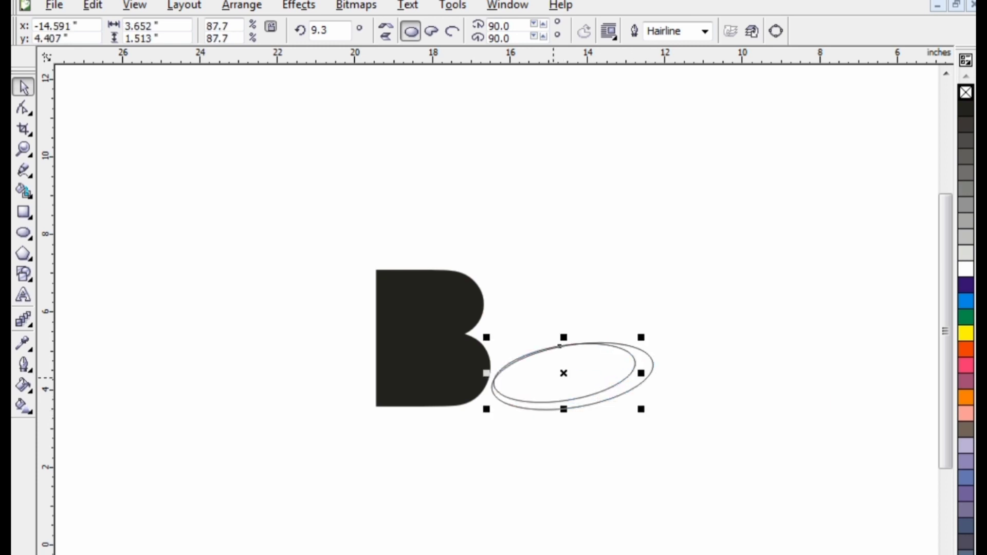
pyautogui.moveTo(564, 374); pyautogui.dragTo(553, 380)
pyautogui.click(481, 431)
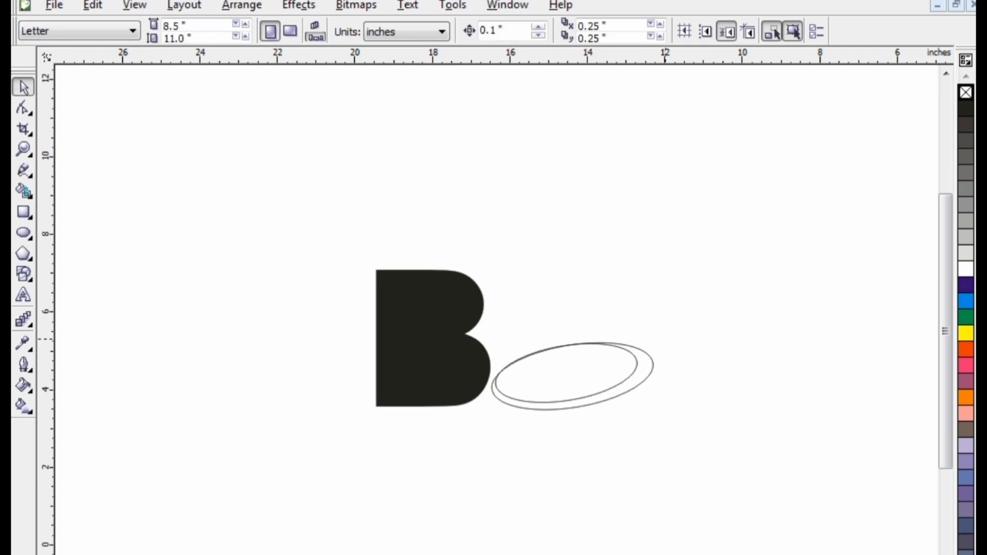
# Step: Select both ellipses and Smart Fill the crescent gap between them with blue
pyautogui.moveTo(665, 335); pyautogui.dragTo(471, 414)
pyautogui.rightClick(566, 348)
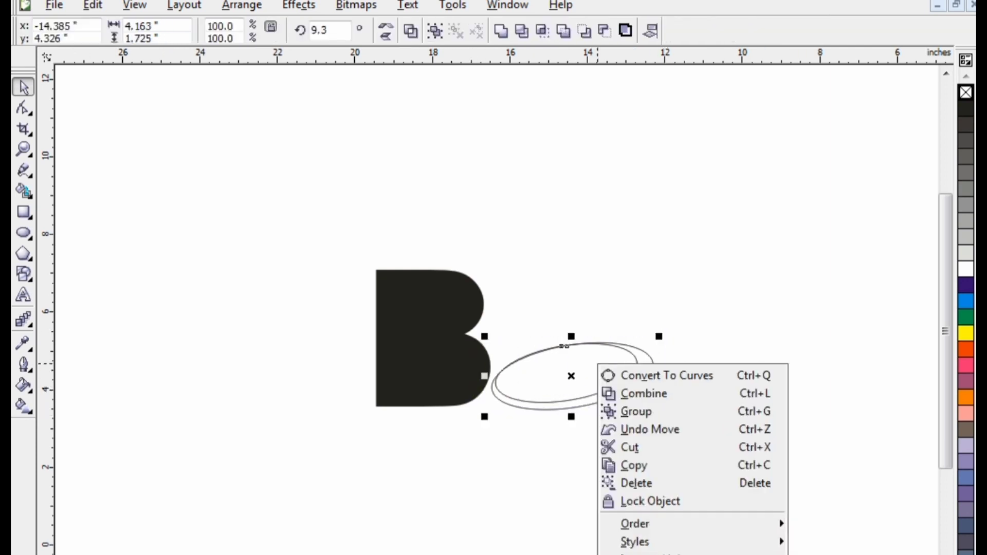
pyautogui.click(537, 397)
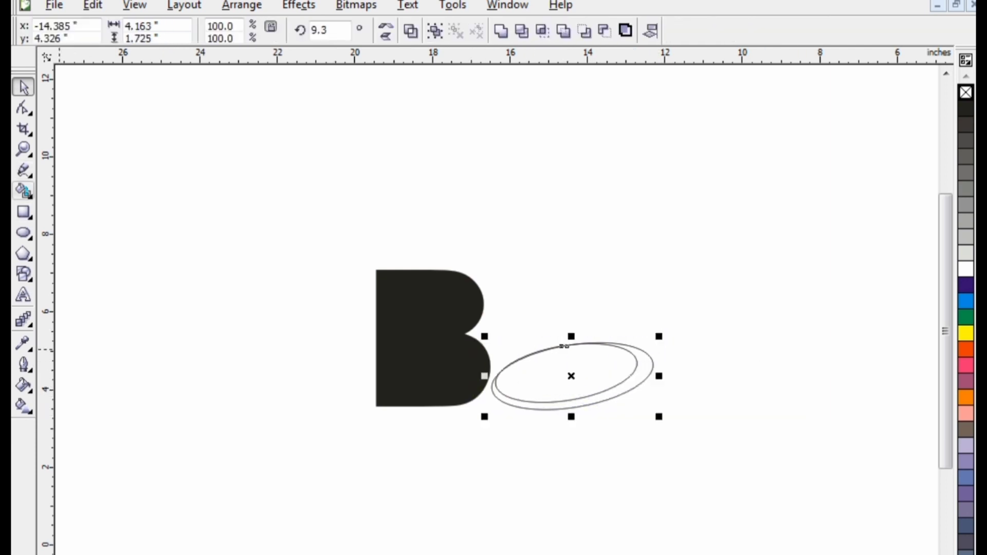
pyautogui.click(23, 192)
pyautogui.click(643, 373)
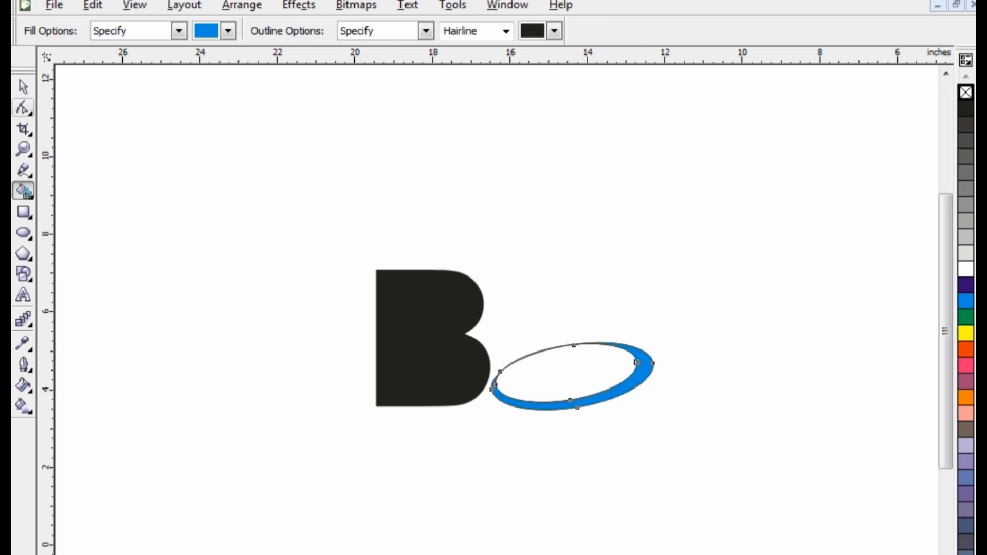
# Step: Delete both ellipse outlines, keeping only the blue crescent ring
pyautogui.click(23, 87)
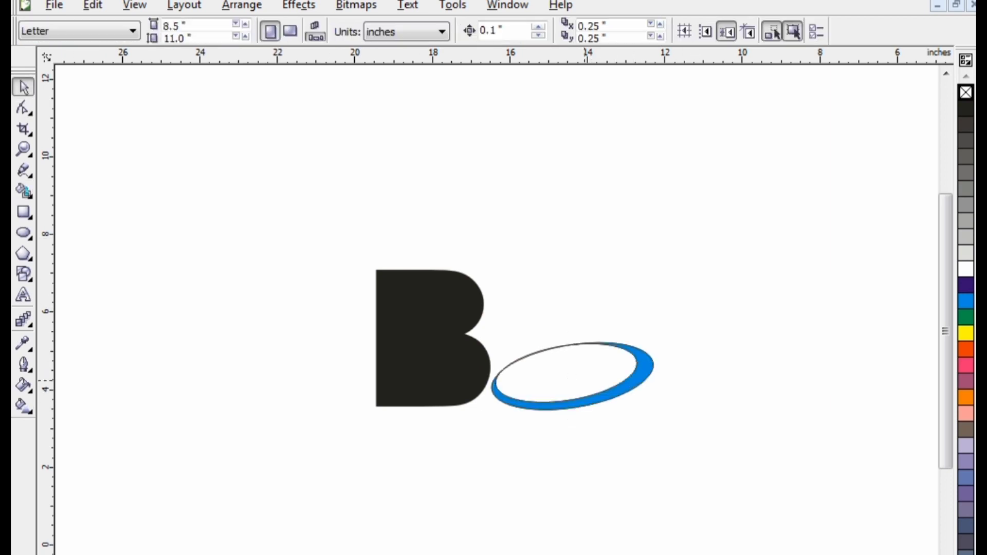
pyautogui.moveTo(486, 426); pyautogui.dragTo(487, 425)
pyautogui.click(522, 31)
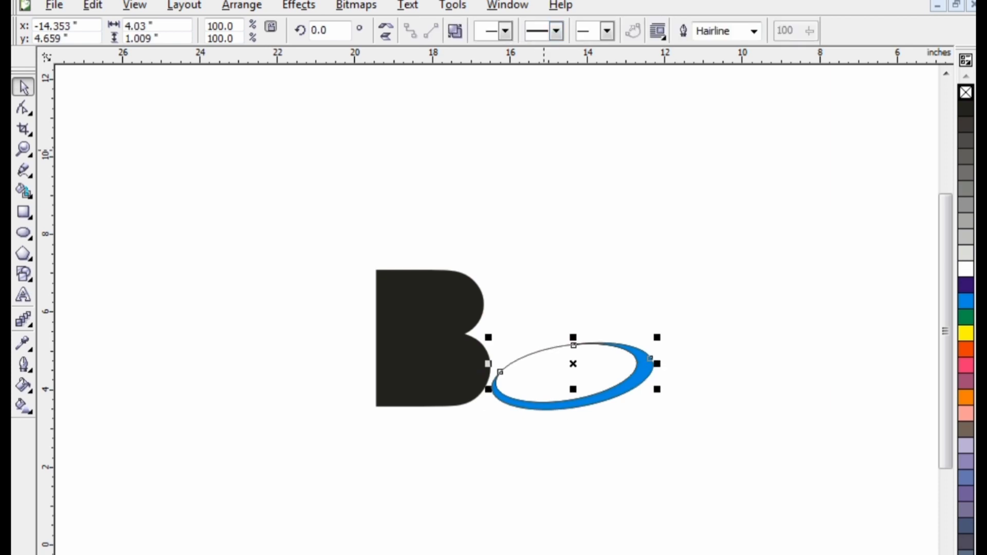
pyautogui.press('Delete')
pyautogui.click(561, 345)
pyautogui.moveTo(561, 346); pyautogui.dragTo(761, 355)
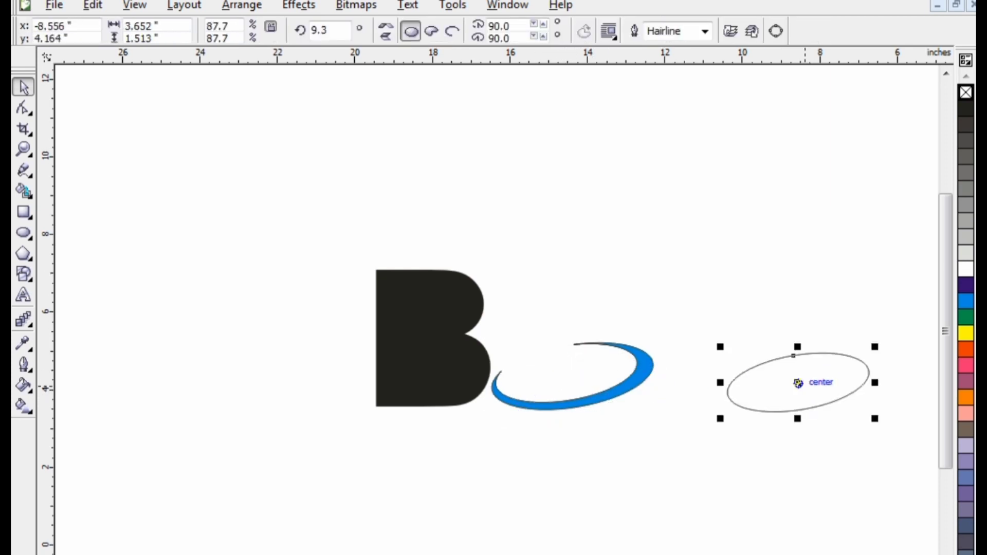
pyautogui.press('Delete')
# Step: Draw a small rectangle, about 0.91 by 0.51 inches, over the ring's left end
pyautogui.moveTo(516, 402); pyautogui.dragTo(415, 379)
pyautogui.moveTo(557, 315); pyautogui.dragTo(528, 327)
pyautogui.moveTo(391, 369); pyautogui.dragTo(582, 401)
pyautogui.scroll(1, 581, 401)
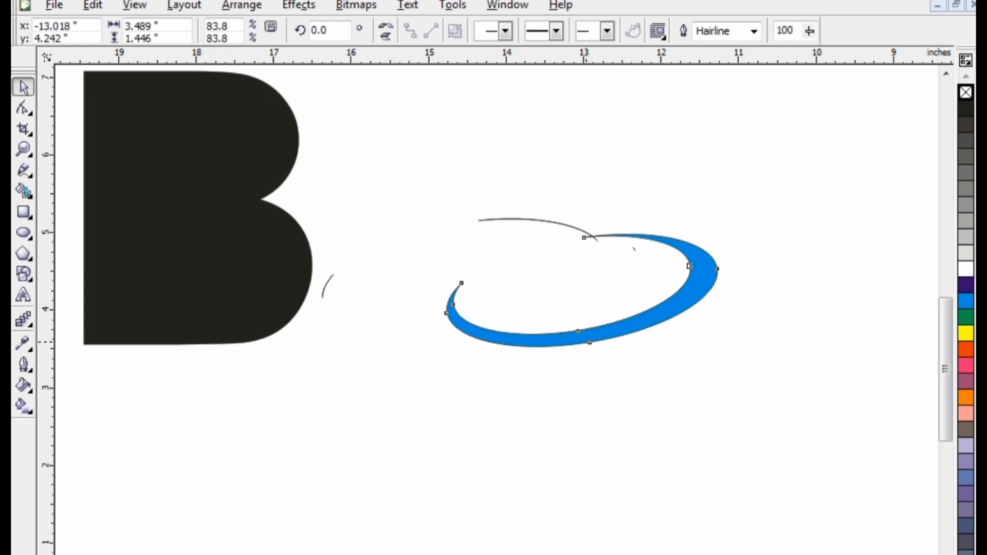
pyautogui.moveTo(591, 342); pyautogui.dragTo(538, 359)
pyautogui.press('F6')
pyautogui.moveTo(433, 279); pyautogui.dragTo(362, 318)
# Step: Send the rectangle to the back of the page and fill it yellow
pyautogui.click(242, 5)
pyautogui.moveTo(249, 84)
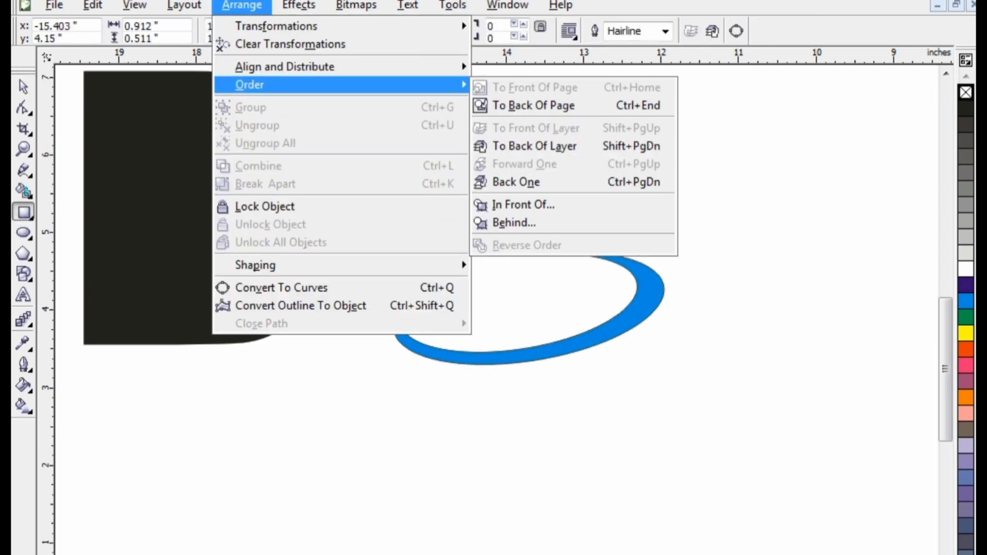
pyautogui.click(533, 105)
pyautogui.press('space')
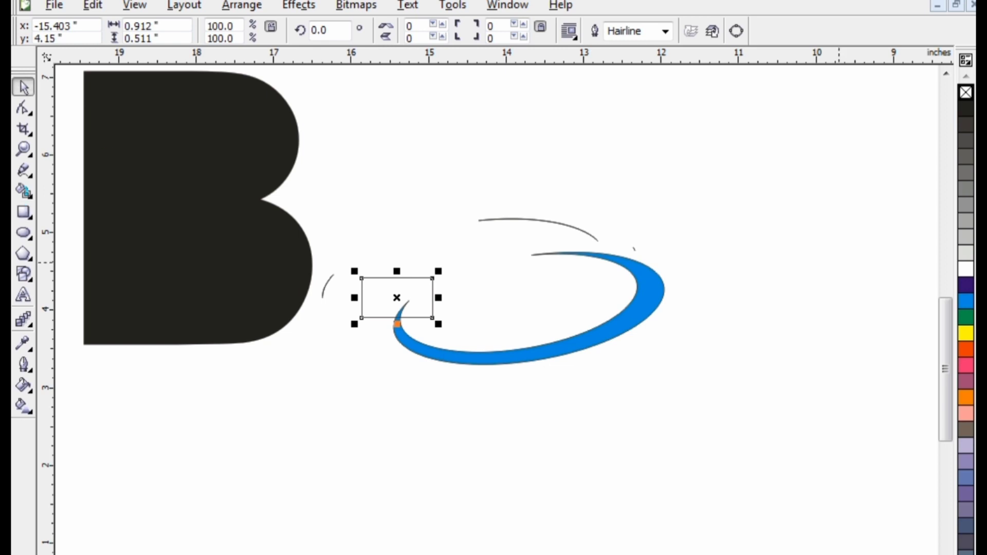
pyautogui.click(966, 333)
# Step: Trim the blue ring with the yellow rectangle
pyautogui.click(242, 4)
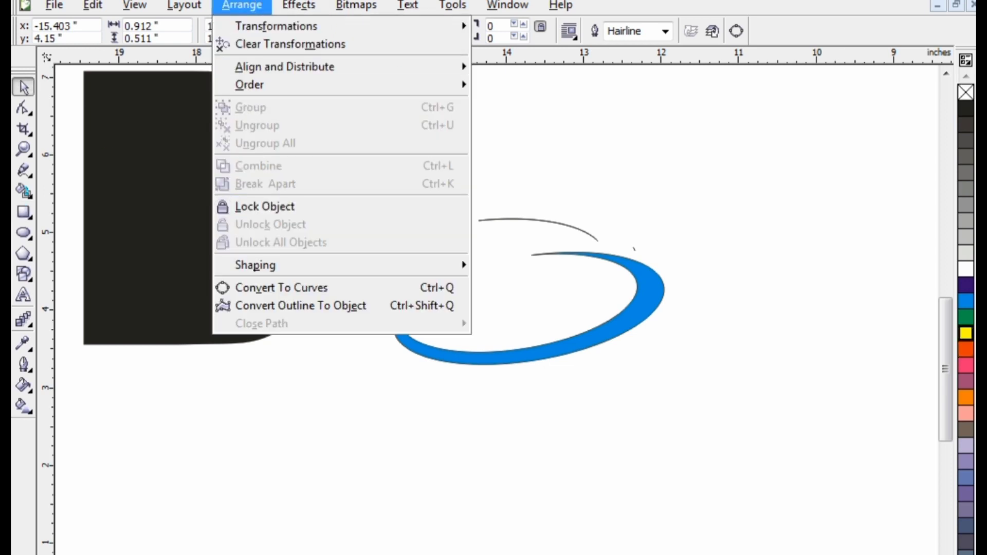
pyautogui.moveTo(442, 264)
pyautogui.click(511, 375)
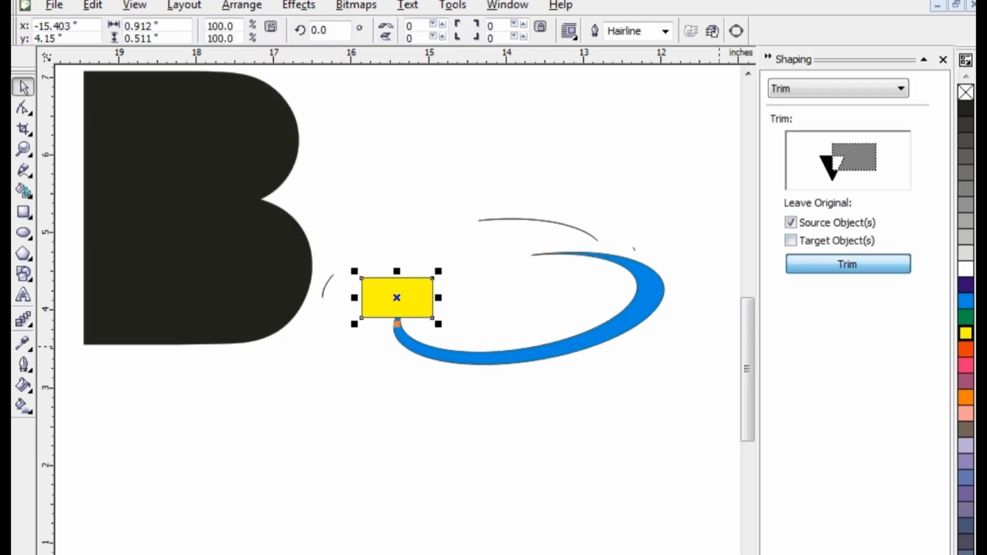
pyautogui.click(574, 341)
pyautogui.click(943, 60)
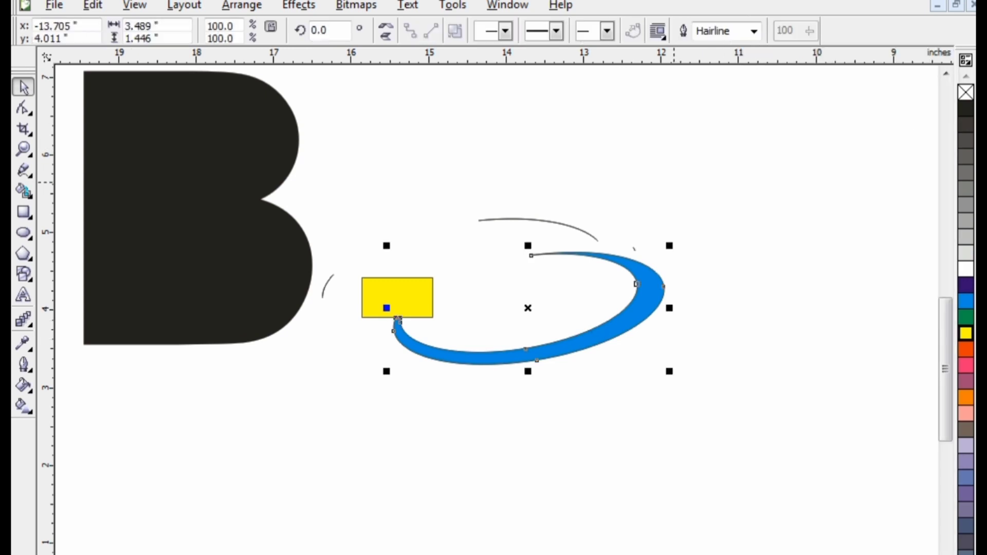
# Step: Move the yellow rectangle away from the ring and delete it
pyautogui.click(274, 405)
pyautogui.scroll(-1, 296, 388)
pyautogui.moveTo(535, 291); pyautogui.dragTo(474, 351)
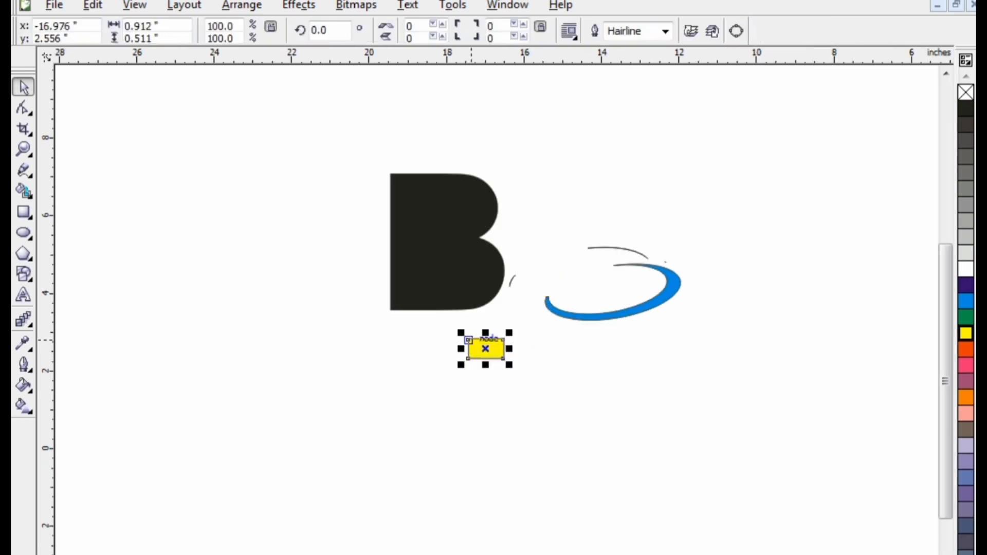
pyautogui.press('Delete')
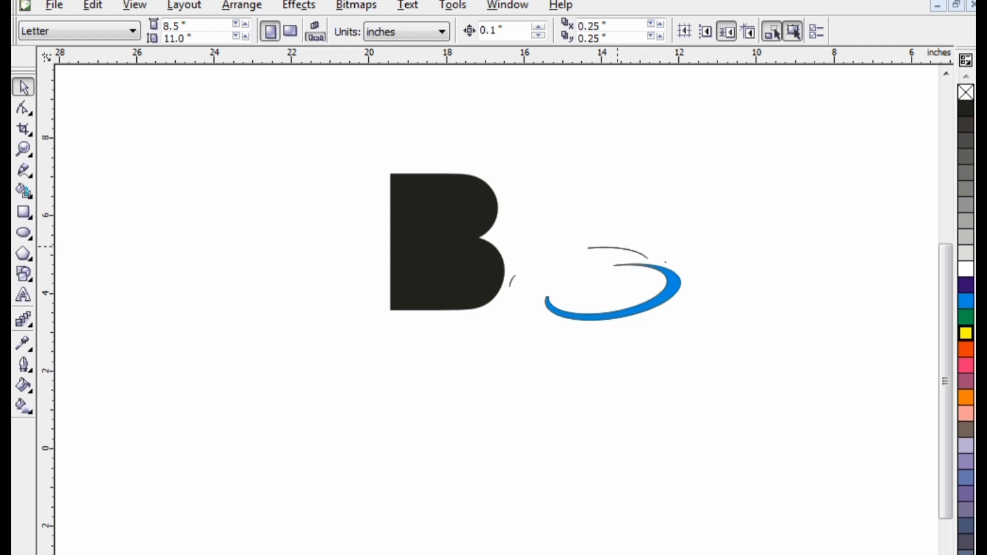
# Step: Move the blue swoosh across the middle of the B
pyautogui.moveTo(667, 291); pyautogui.dragTo(588, 369)
pyautogui.click(540, 285)
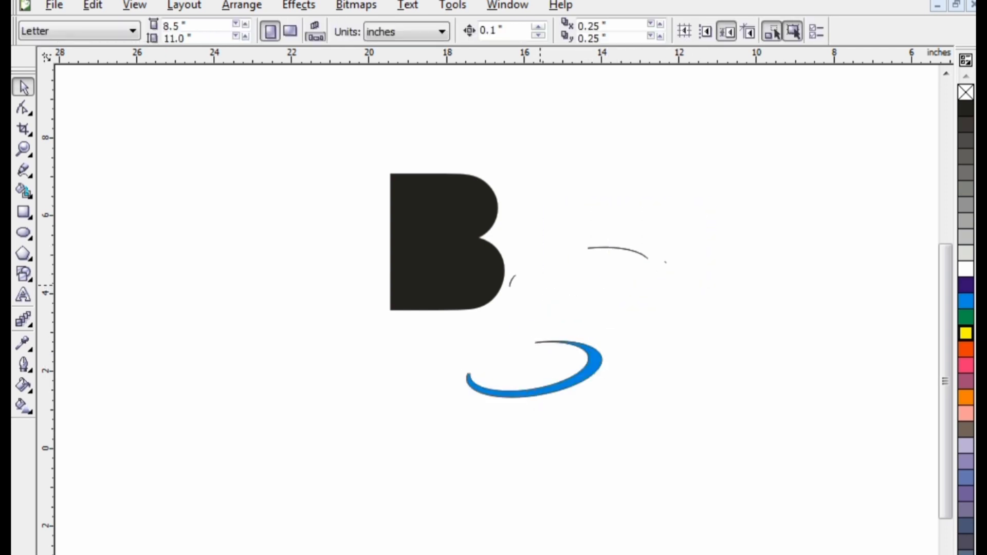
pyautogui.moveTo(485, 385); pyautogui.dragTo(404, 276)
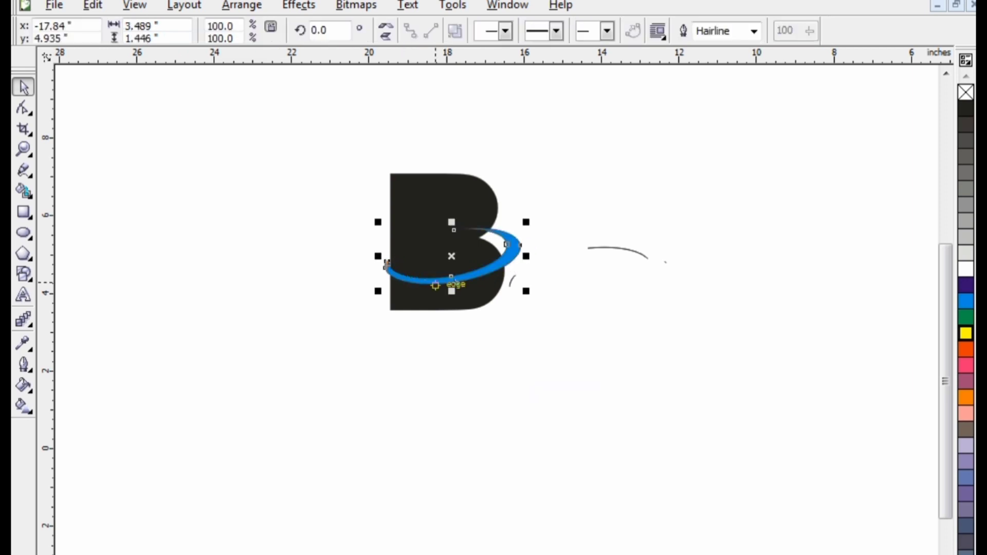
pyautogui.press('Escape')
# Step: Draw a rectangle about 1.97 by 1.12 inches over the swoosh's right end
pyautogui.click(23, 211)
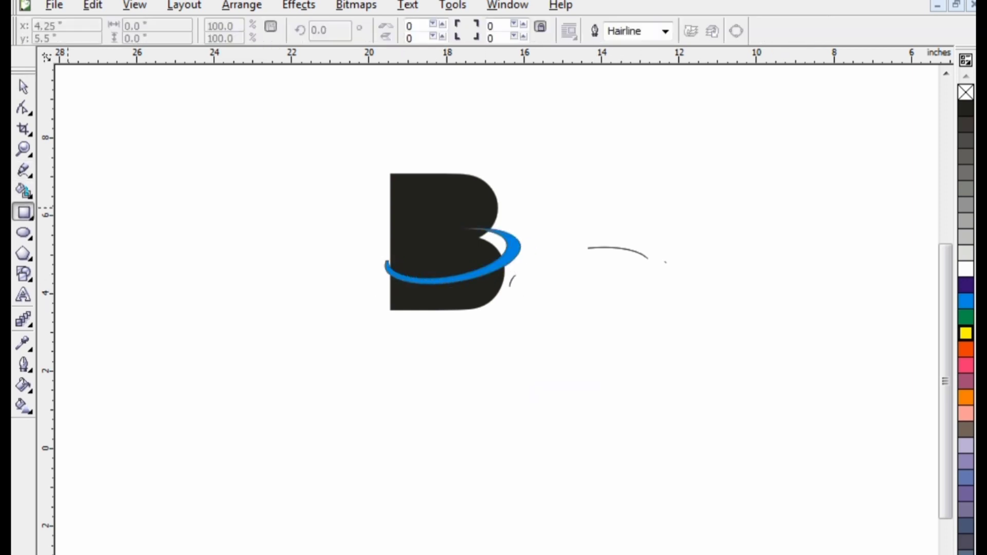
pyautogui.moveTo(542, 215); pyautogui.dragTo(464, 259)
pyautogui.click(439, 214)
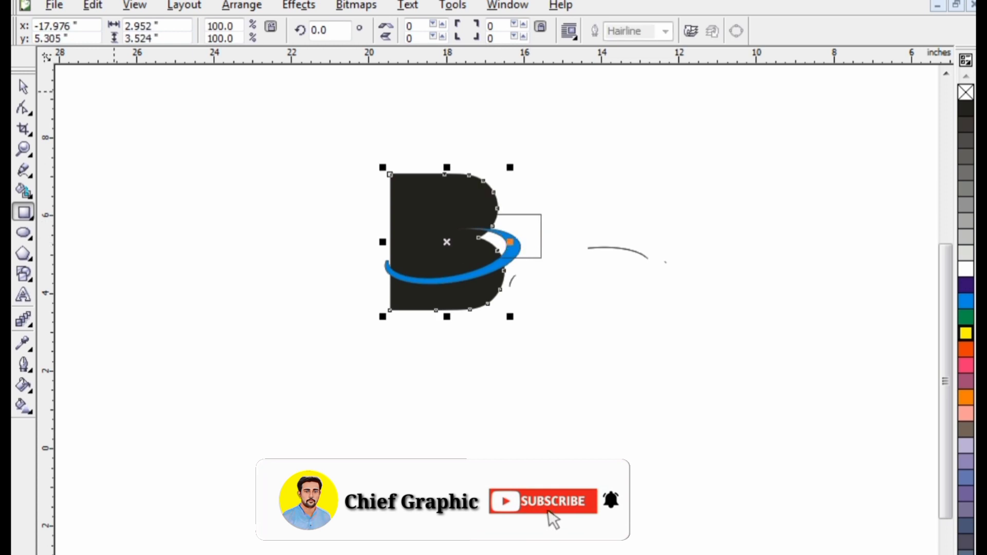
# Step: Fill the new rectangle red-orange
pyautogui.click(23, 87)
pyautogui.click(523, 215)
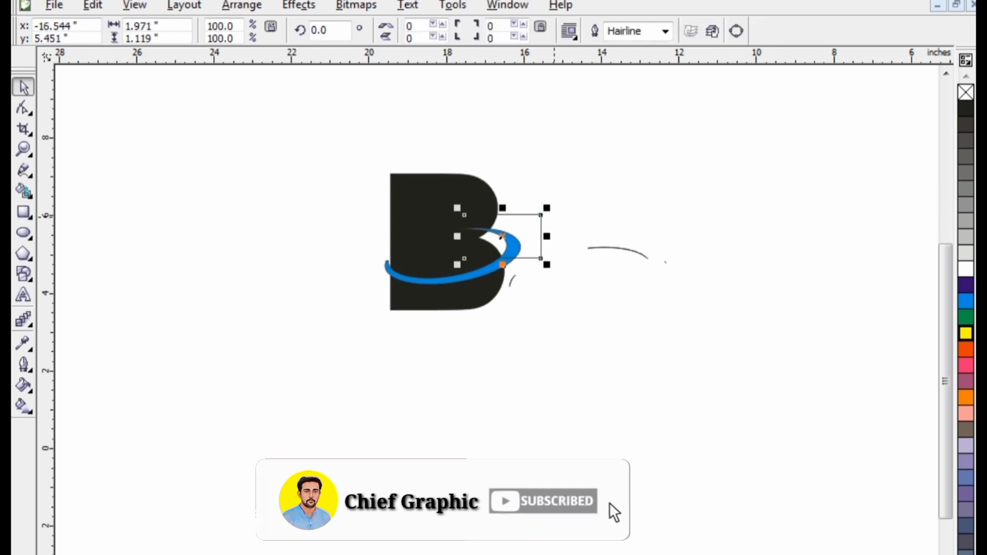
pyautogui.click(526, 215)
pyautogui.click(966, 349)
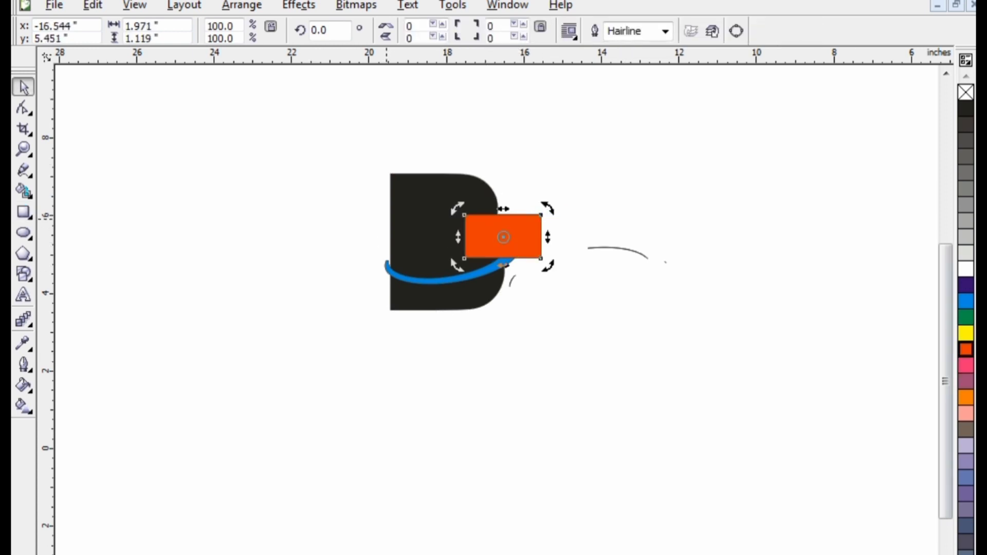
# Step: Rotate the orange rectangle to 338.5° and move the B to the left, clear of the swoosh
pyautogui.click(483, 233)
pyautogui.click(484, 232)
pyautogui.moveTo(458, 209); pyautogui.dragTo(466, 186)
pyautogui.click(565, 226)
pyautogui.moveTo(432, 232); pyautogui.dragTo(306, 264)
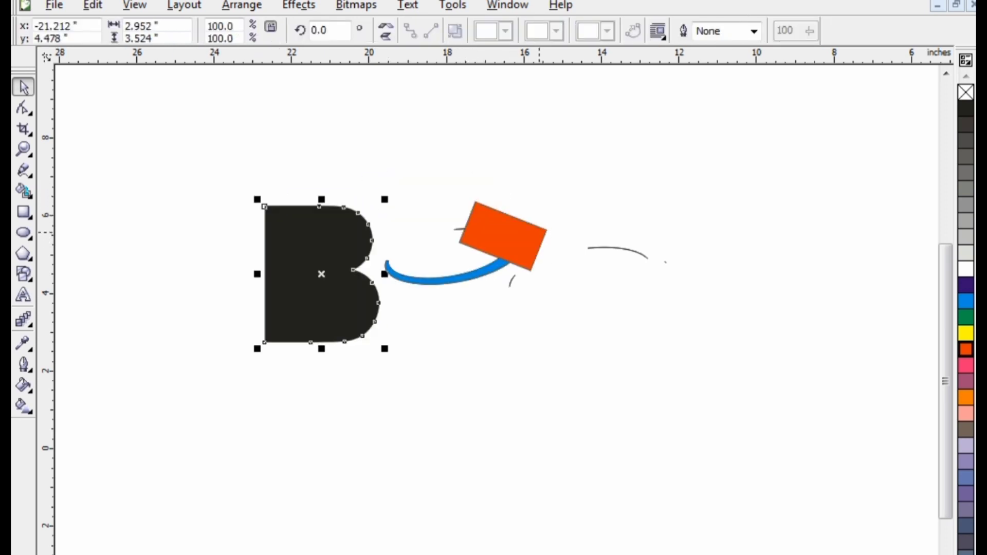
# Step: Trim the blue swoosh with the orange rectangle
pyautogui.click(299, 5)
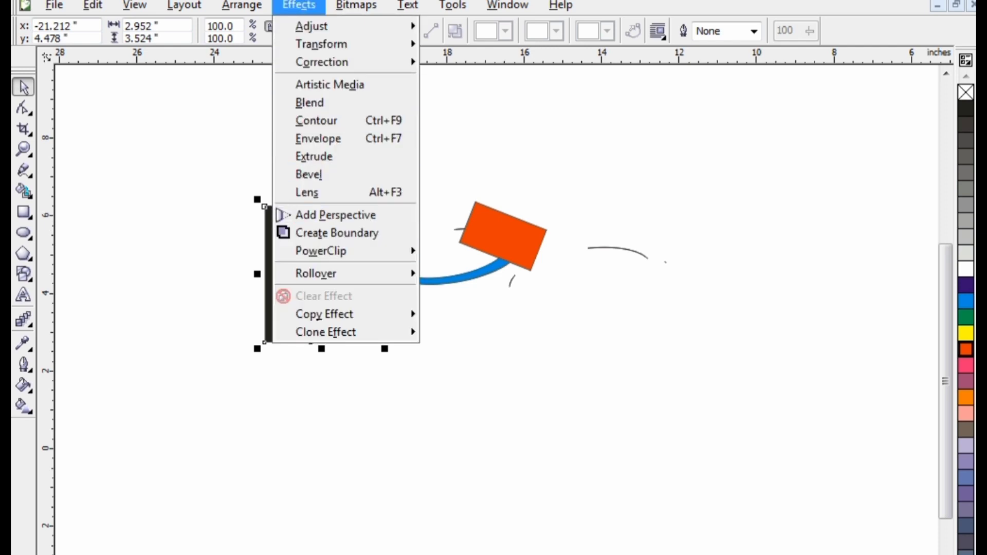
pyautogui.moveTo(257, 265)
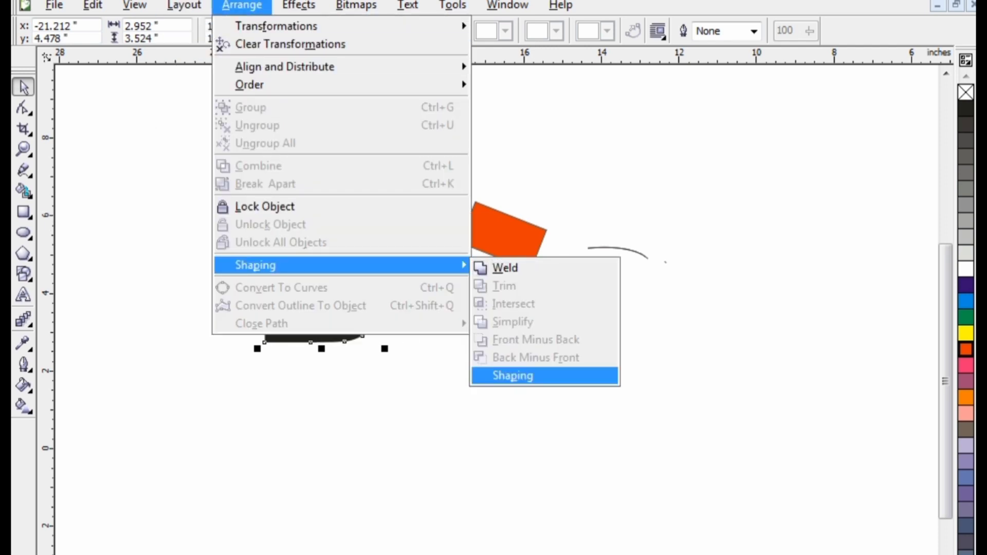
pyautogui.click(511, 375)
pyautogui.click(848, 265)
pyautogui.click(466, 277)
pyautogui.click(943, 60)
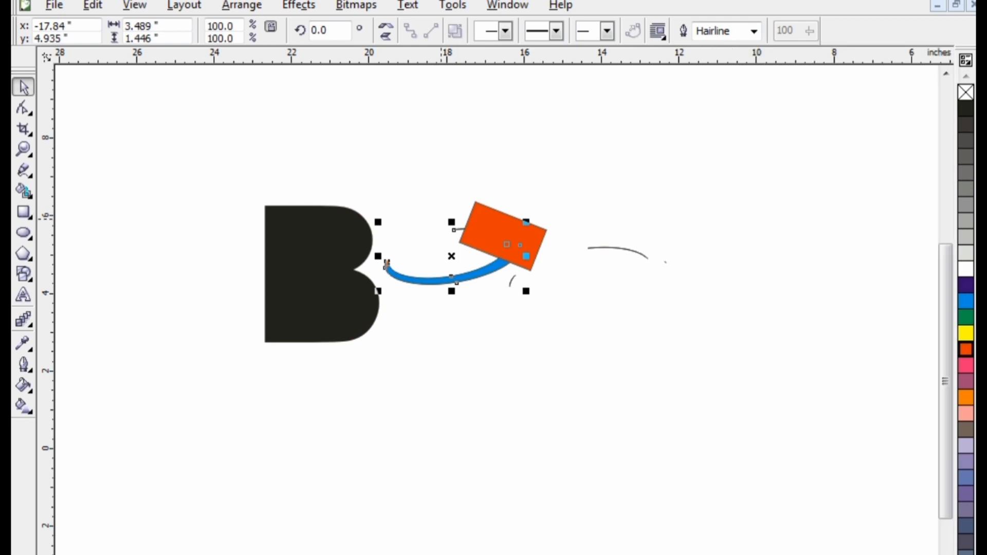
# Step: Move the orange rectangle, then undo the move and the trim
pyautogui.click(487, 214)
pyautogui.moveTo(487, 213); pyautogui.dragTo(469, 242)
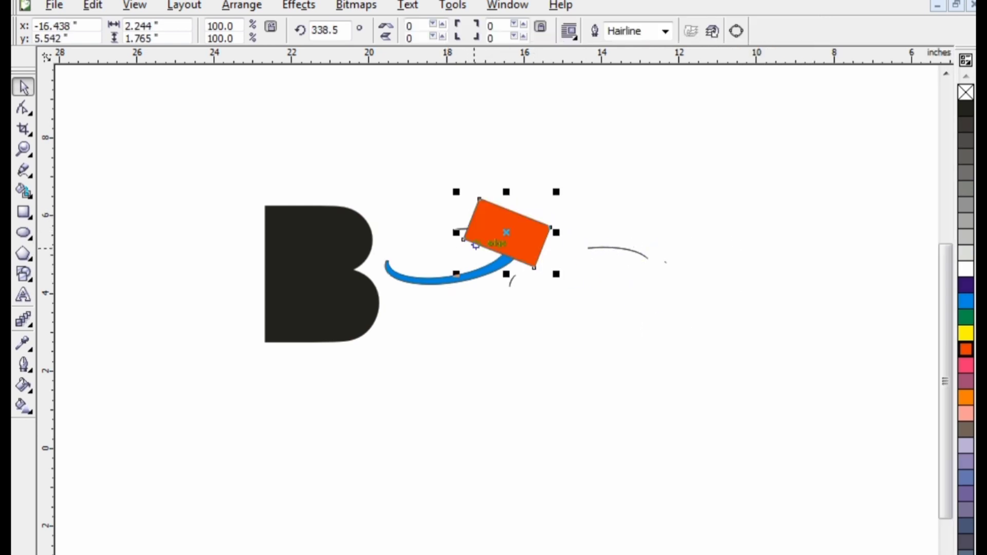
pyautogui.hotkey('ctrl', 'z')
pyautogui.hotkey('ctrl', 'z')
pyautogui.hotkey('ctrl', 'z')
# Step: Trim the blue swoosh again using the rotated orange rectangle
pyautogui.click(241, 5)
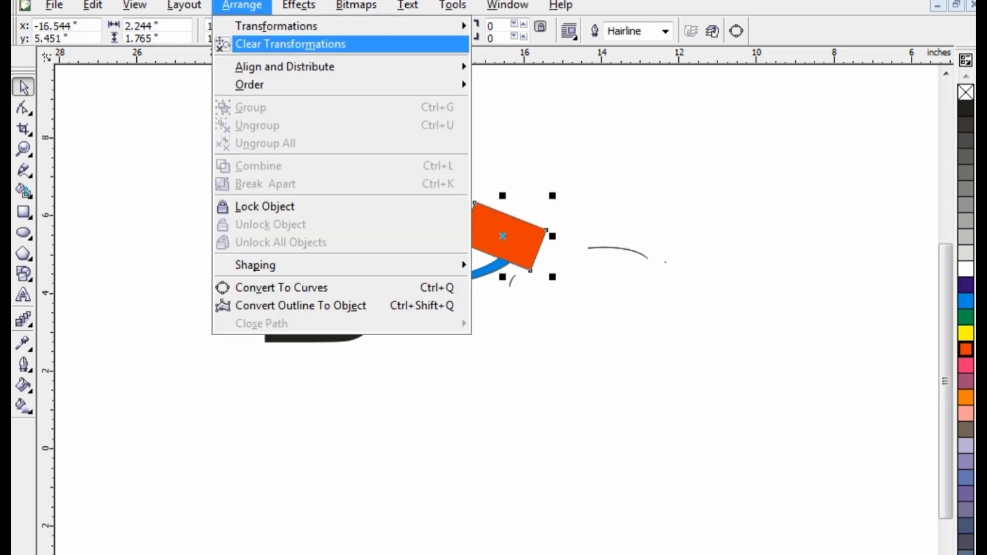
pyautogui.moveTo(255, 264)
pyautogui.click(501, 374)
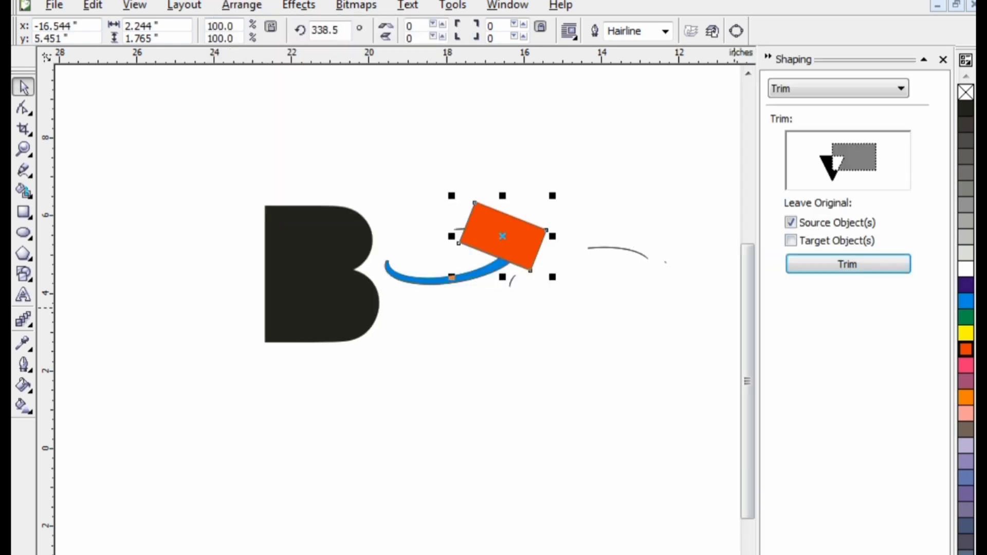
pyautogui.click(848, 264)
pyautogui.click(506, 263)
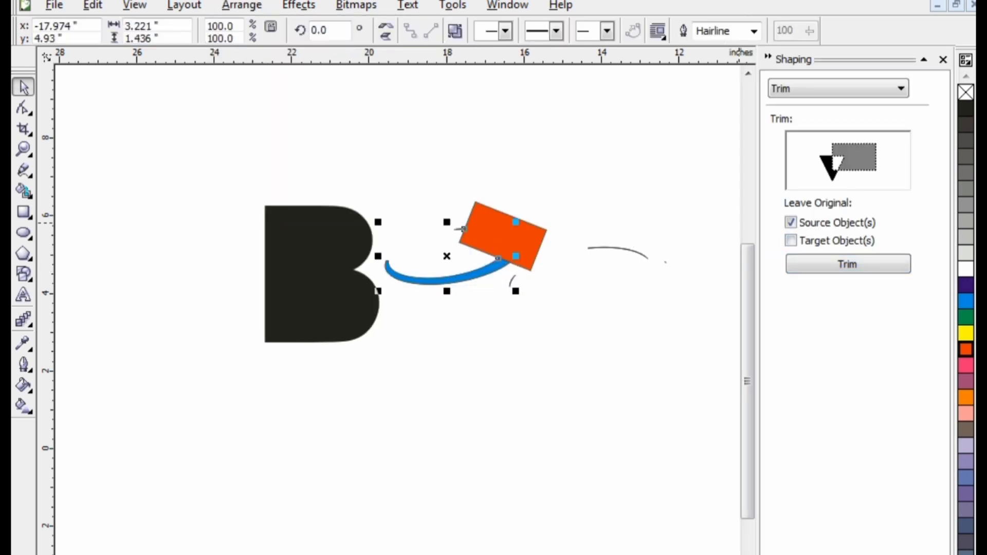
pyautogui.click(943, 59)
# Step: Pull the trimmed swoosh away and delete the orange rectangle
pyautogui.moveTo(426, 281); pyautogui.dragTo(482, 364)
pyautogui.click(508, 233)
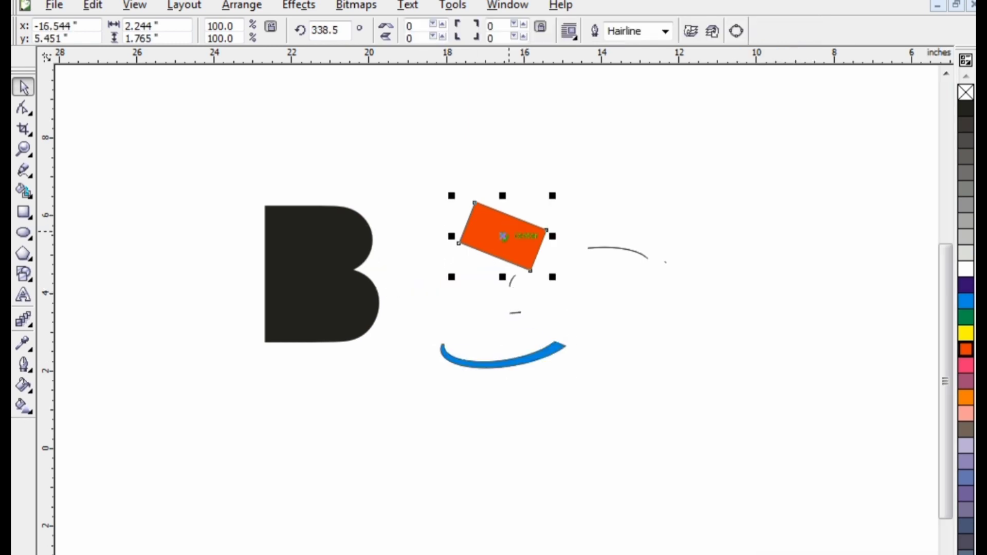
pyautogui.press('Delete')
# Step: Delete the stray arc fragments and move the swoosh down to the right
pyautogui.moveTo(576, 274); pyautogui.dragTo(497, 295)
pyautogui.press('Delete')
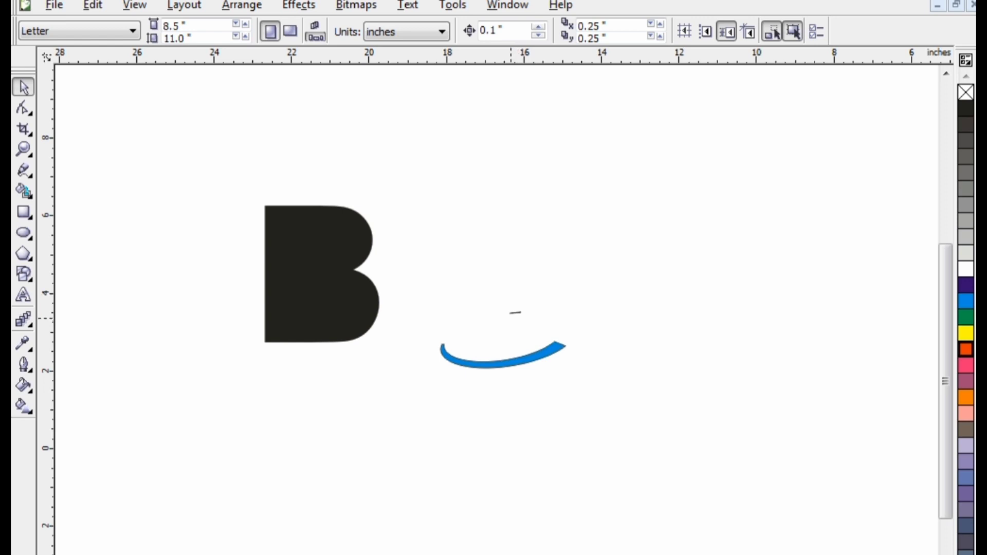
pyautogui.moveTo(514, 302); pyautogui.dragTo(584, 357)
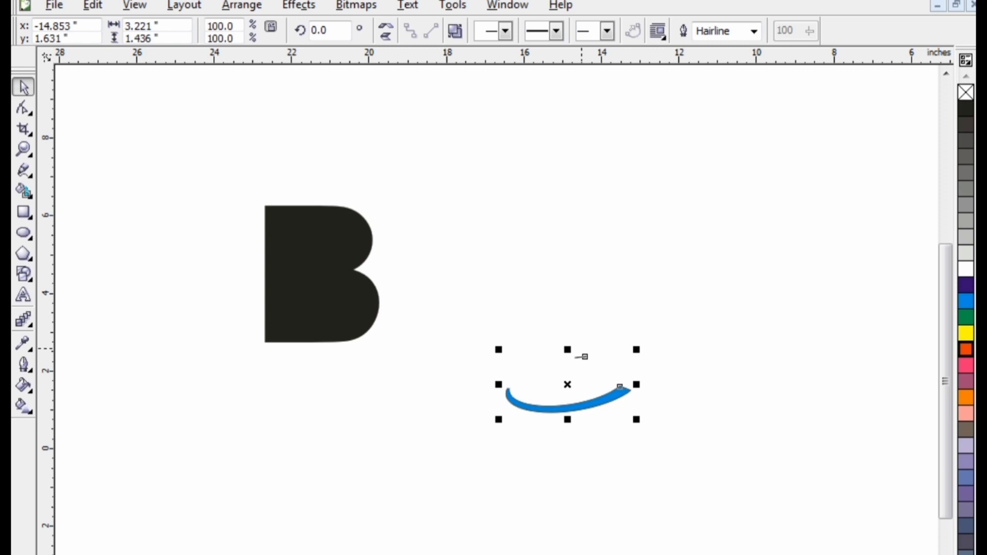
# Step: Break apart the trimmed swoosh and delete the small stray fragment above it
pyautogui.hotkey('ctrl', 'k')
pyautogui.click(441, 364)
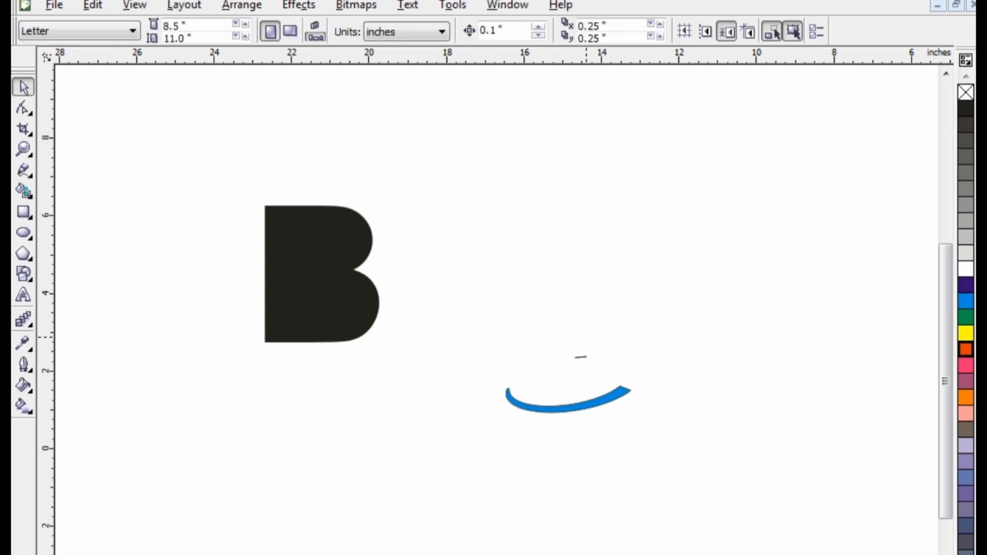
pyautogui.moveTo(566, 339); pyautogui.dragTo(597, 363)
pyautogui.press('Delete')
# Step: Draw a closed triangular arrowhead at the swoosh's pointed end with the pen tool
pyautogui.click(23, 170)
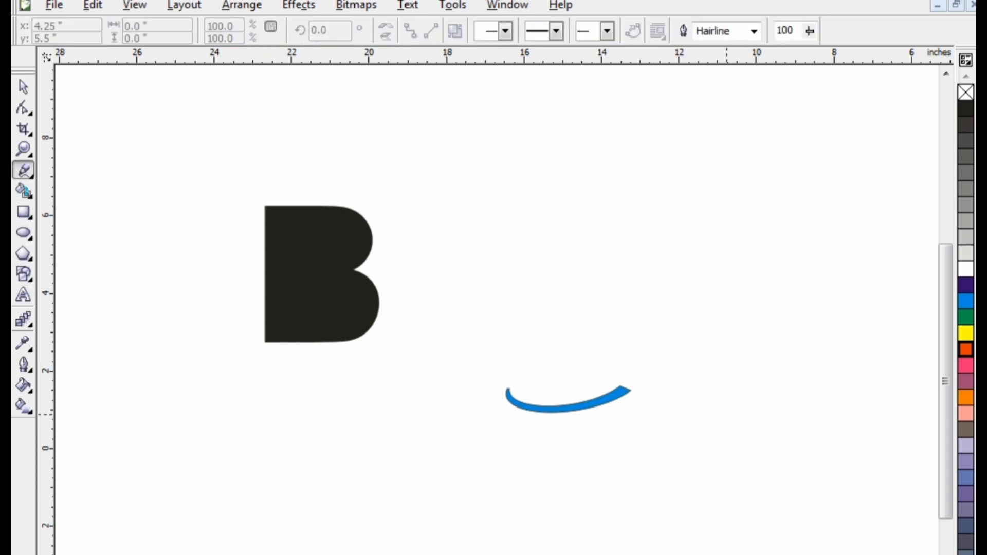
pyautogui.scroll(3, 612, 375)
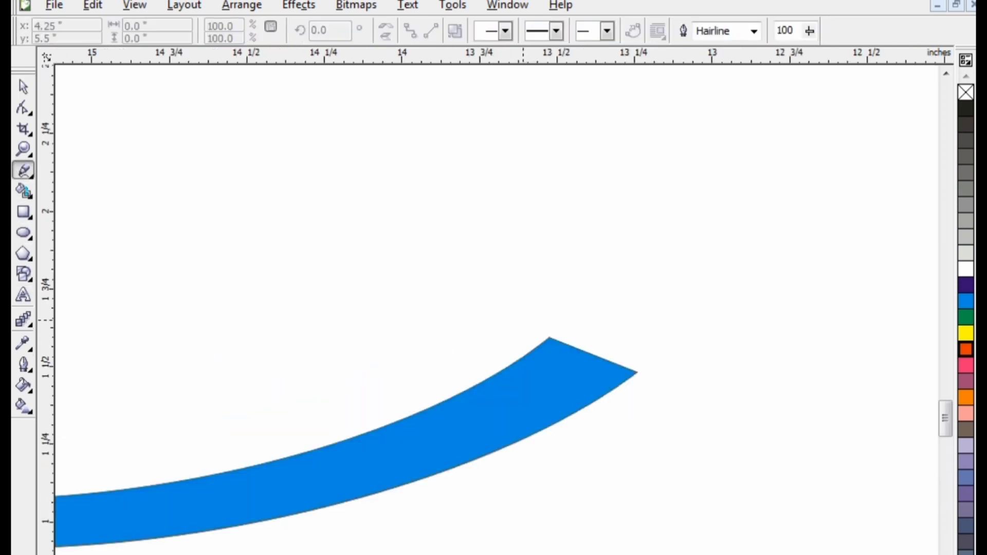
pyautogui.moveTo(523, 320); pyautogui.dragTo(633, 377)
pyautogui.press('Delete')
pyautogui.click(679, 389)
pyautogui.click(490, 312)
pyautogui.click(490, 312)
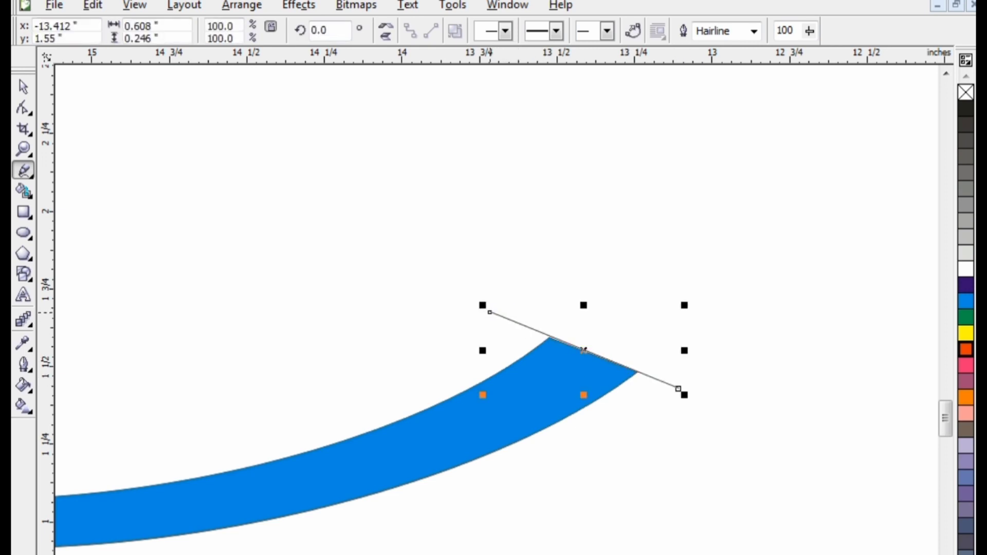
pyautogui.click(663, 214)
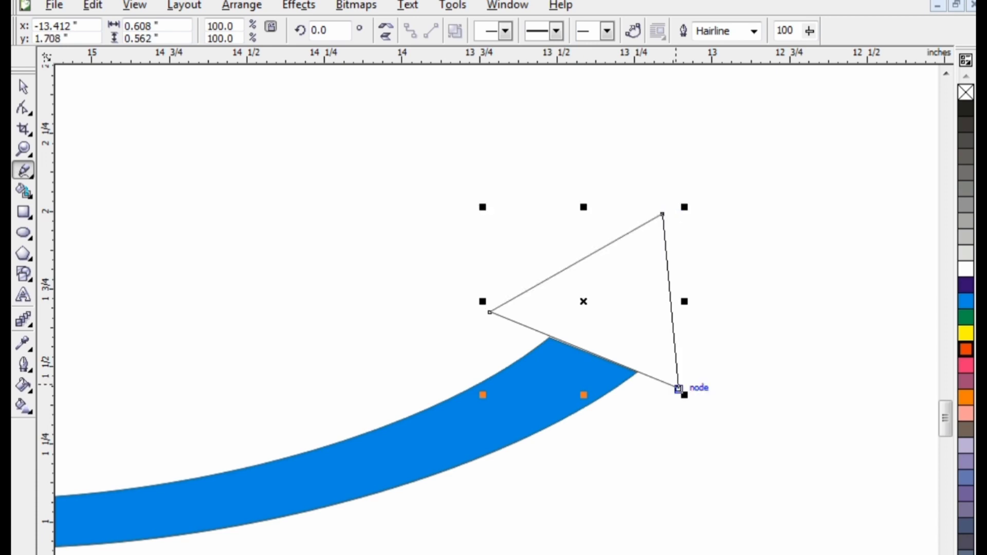
pyautogui.click(679, 389)
pyautogui.press('space')
# Step: Scale the arrowhead to about 86% and nudge it onto the swoosh tip
pyautogui.scroll(-4, 679, 390)
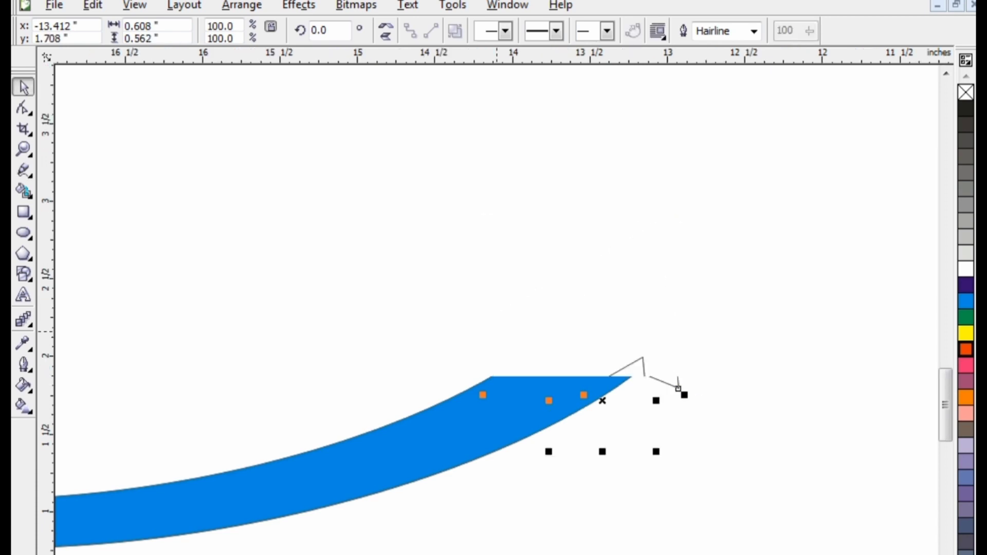
pyautogui.moveTo(510, 331); pyautogui.dragTo(535, 362)
pyautogui.press('Right')
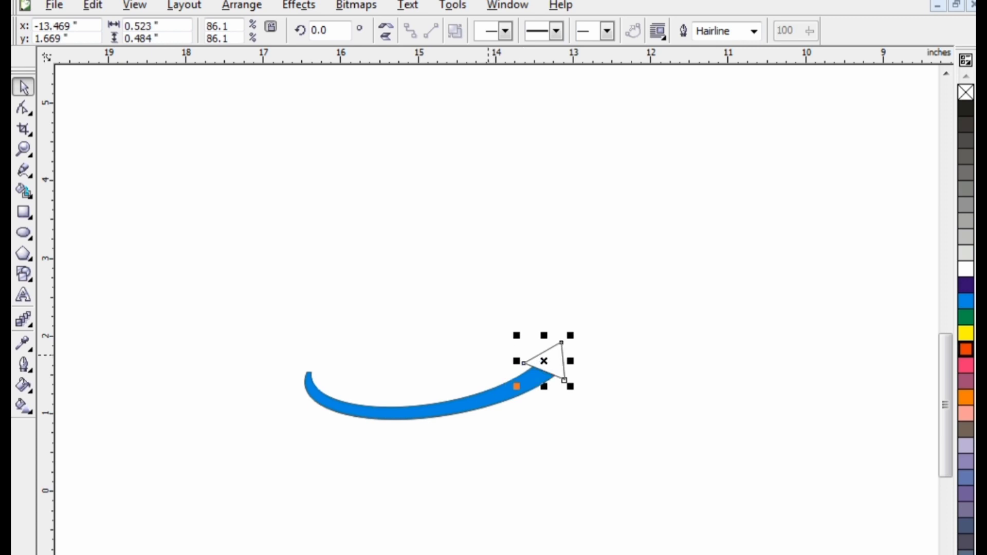
pyautogui.click(853, 420)
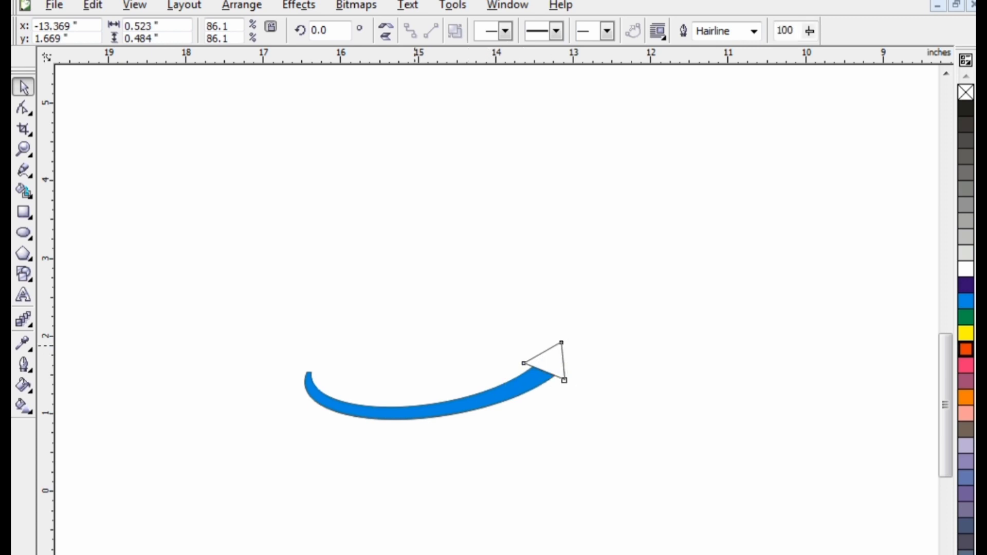
# Step: Move the swoosh and arrowhead together across the middle of the B and fill the arrowhead blue
pyautogui.scroll(-1, 853, 419)
pyautogui.moveTo(560, 353); pyautogui.dragTo(731, 447)
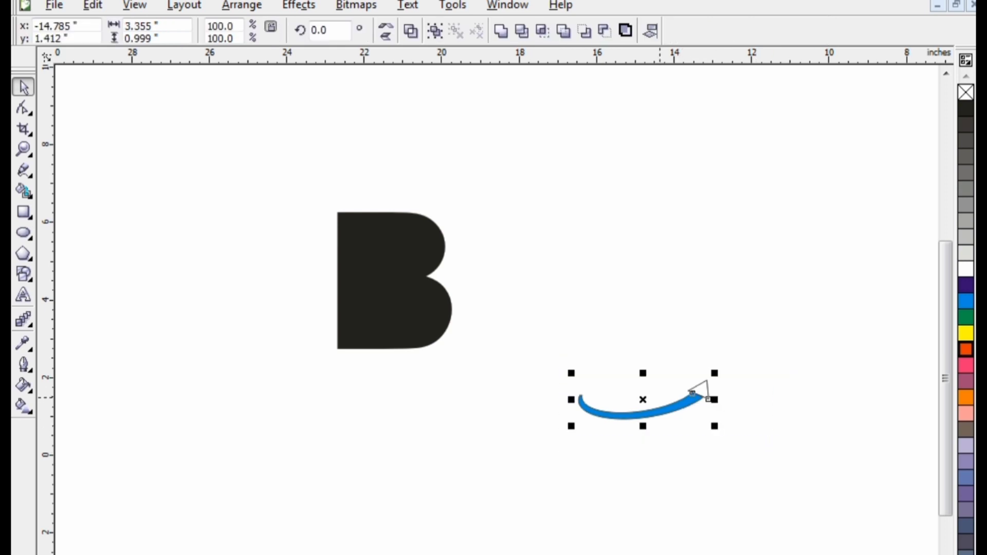
pyautogui.moveTo(644, 400); pyautogui.dragTo(396, 299)
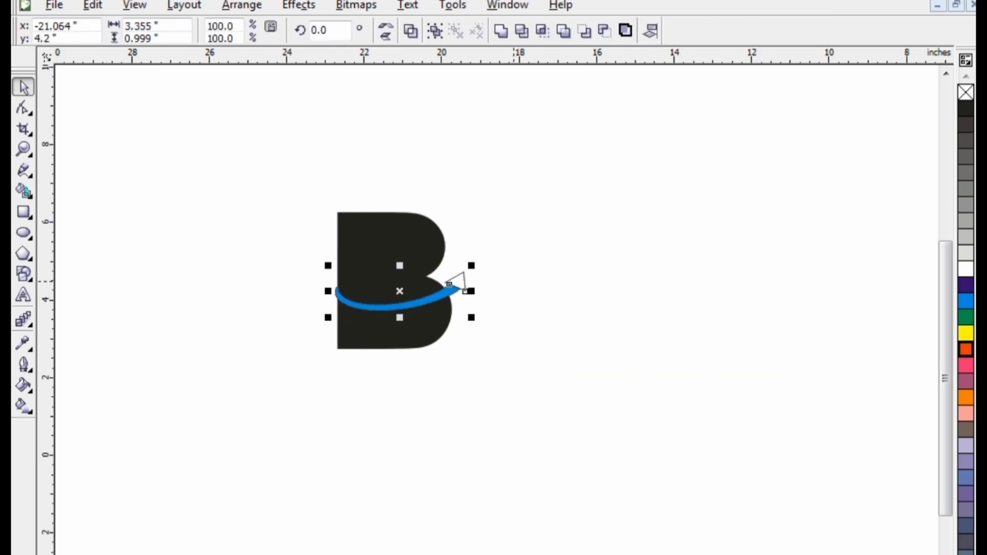
pyautogui.click(495, 254)
pyautogui.moveTo(315, 342); pyautogui.dragTo(314, 342)
pyautogui.moveTo(513, 247); pyautogui.dragTo(293, 326)
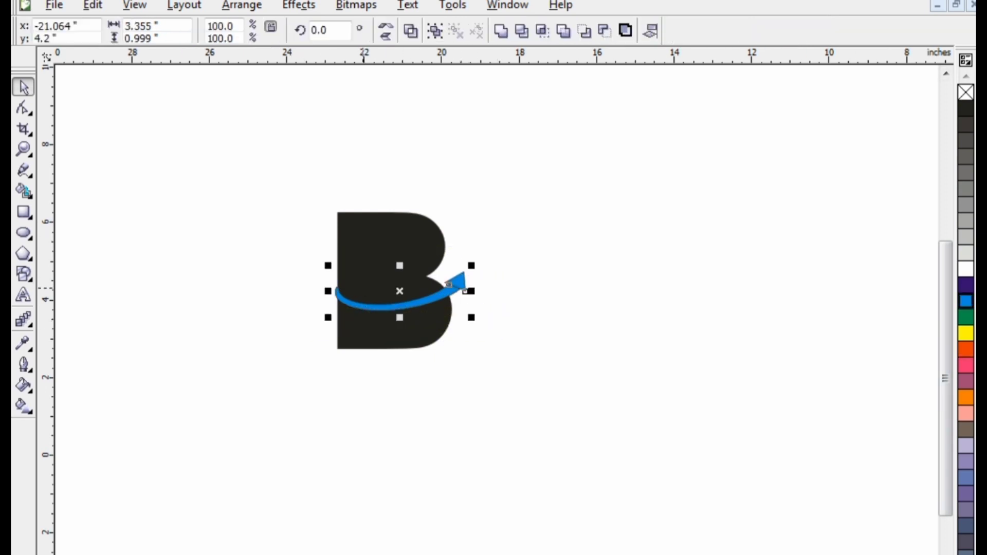
pyautogui.moveTo(357, 302)
pyautogui.mouseDown()
pyautogui.moveTo(357, 326)
pyautogui.moveTo(361, 309)
pyautogui.mouseUp()
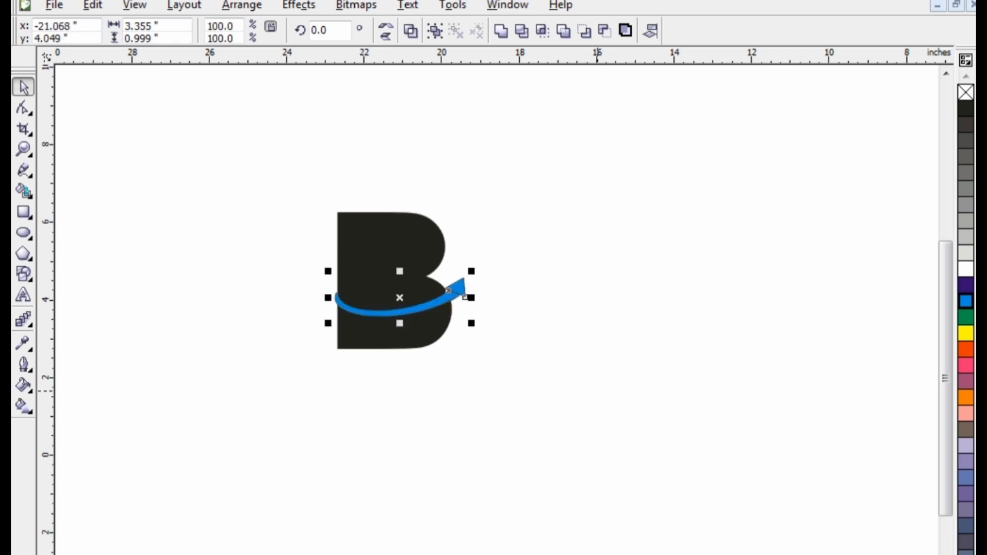
pyautogui.press('Escape')
# Step: Fill both the swoosh and the arrowhead black
pyautogui.scroll(1, 361, 309)
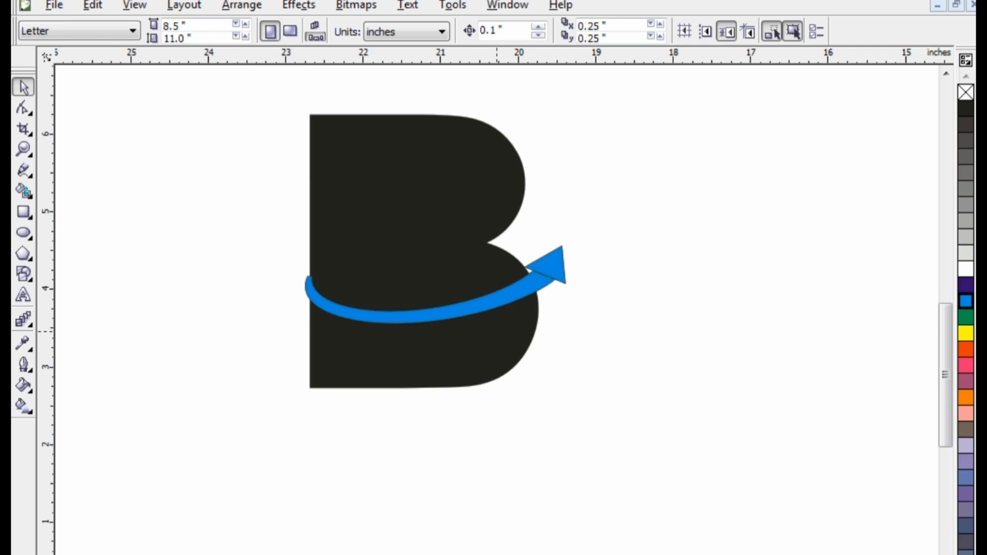
pyautogui.scroll(1, 468, 302)
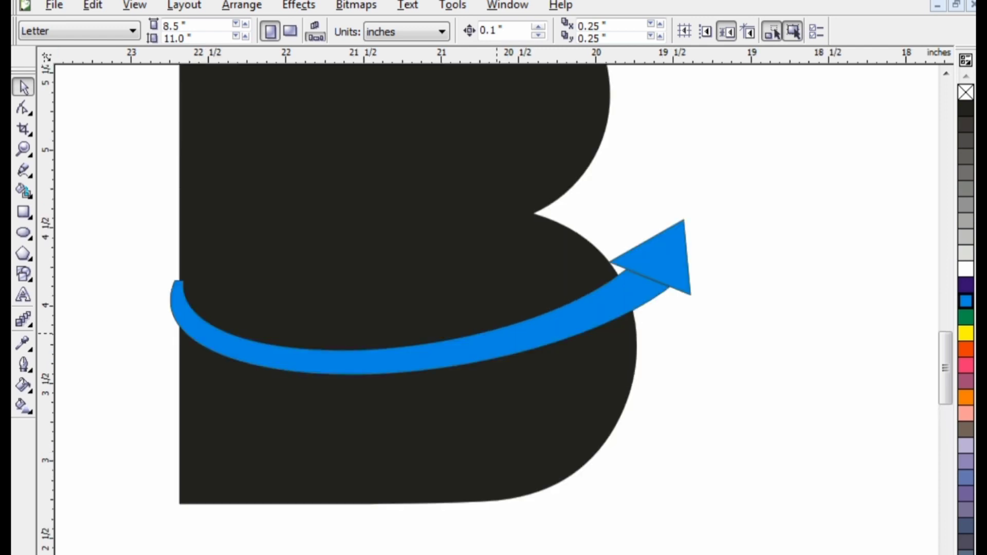
pyautogui.click(498, 336)
pyautogui.click(966, 109)
pyautogui.click(656, 260)
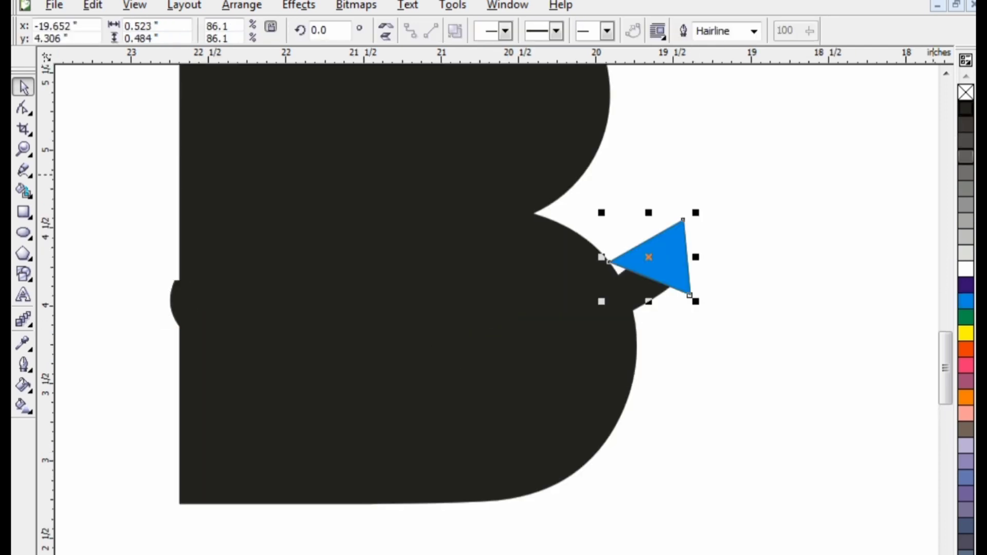
pyautogui.click(966, 108)
# Step: Select the B, swoosh and arrowhead and merge them into one shape with the Shaping tools
pyautogui.moveTo(734, 197); pyautogui.dragTo(86, 395)
pyautogui.click(242, 5)
pyautogui.moveTo(442, 265)
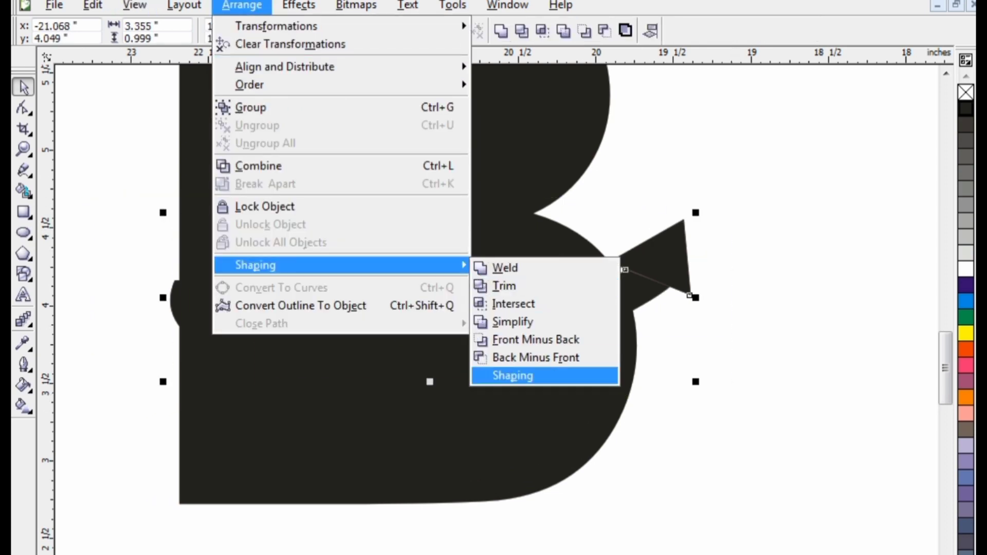
pyautogui.click(514, 375)
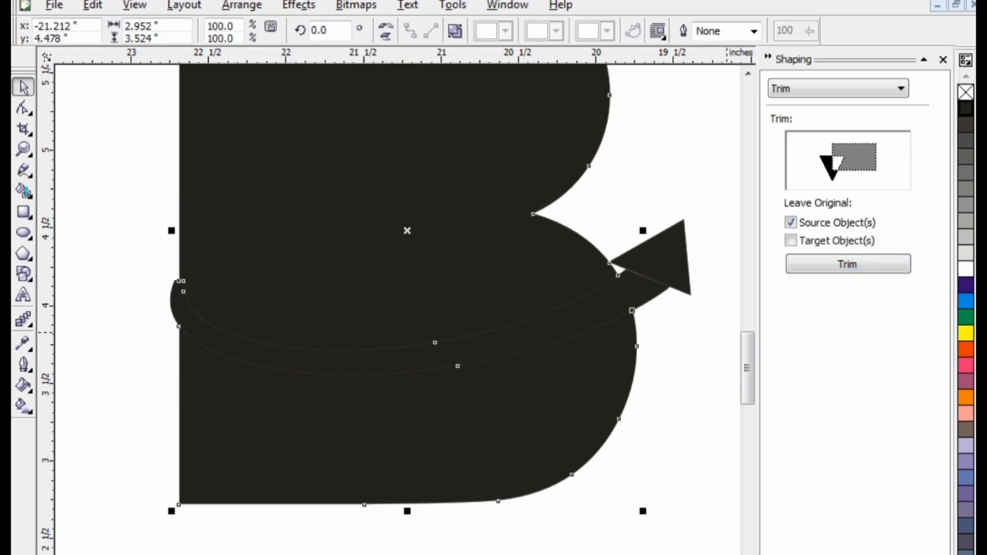
pyautogui.click(943, 59)
pyautogui.click(691, 156)
pyautogui.scroll(-1, 395, 273)
pyautogui.click(437, 342)
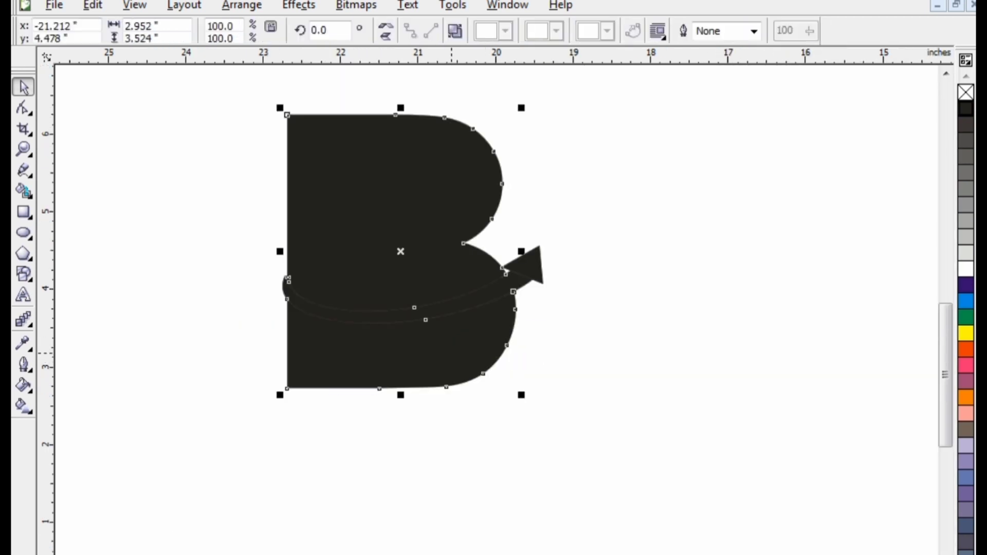
# Step: Break apart the merged shape, pulling the lower piece away and undoing that move
pyautogui.hotkey('ctrl', 'k')
pyautogui.click(253, 357)
pyautogui.moveTo(307, 356); pyautogui.dragTo(306, 398)
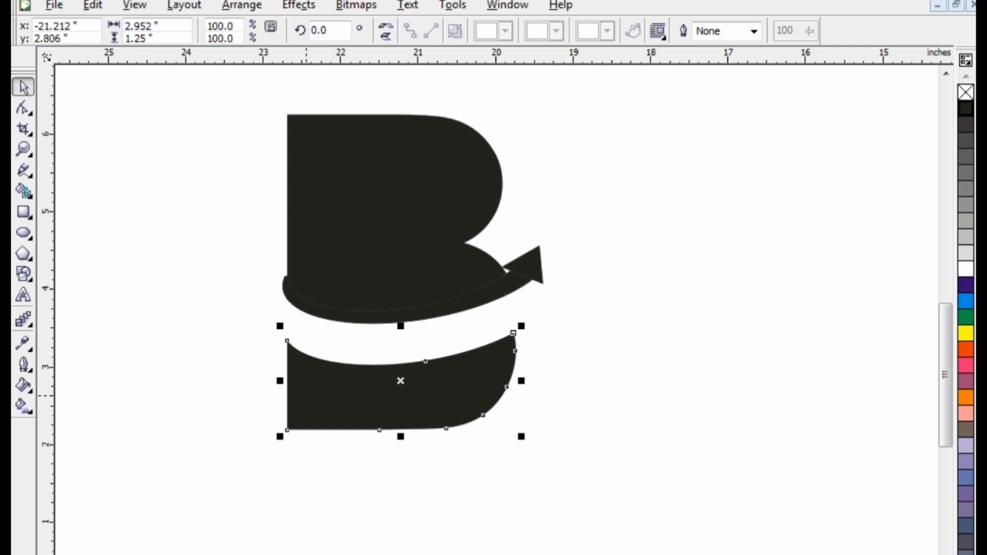
pyautogui.hotkey('ctrl', 'z')
# Step: Nudge the upper piece of the B upward to open a thin white gap along the swoosh
pyautogui.click(342, 282)
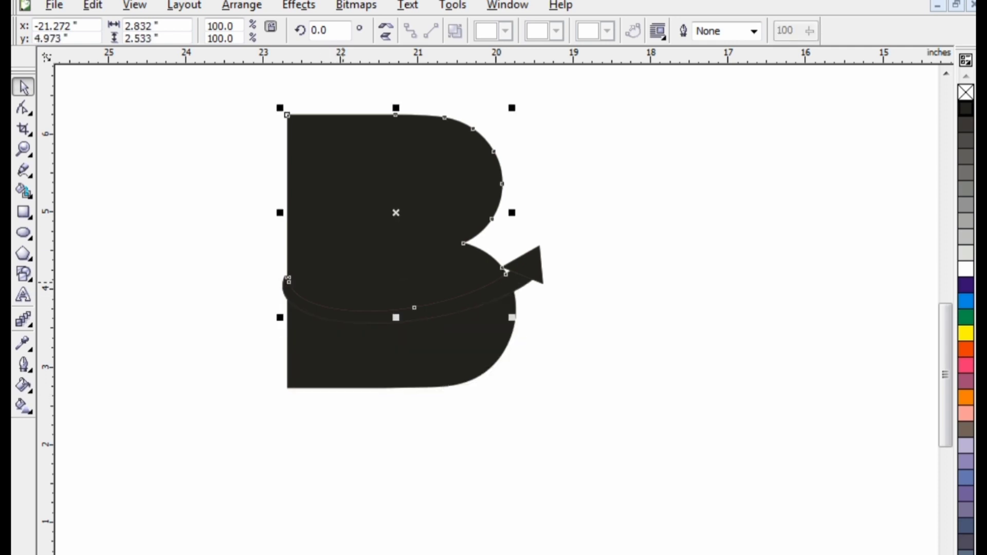
pyautogui.press('Up')
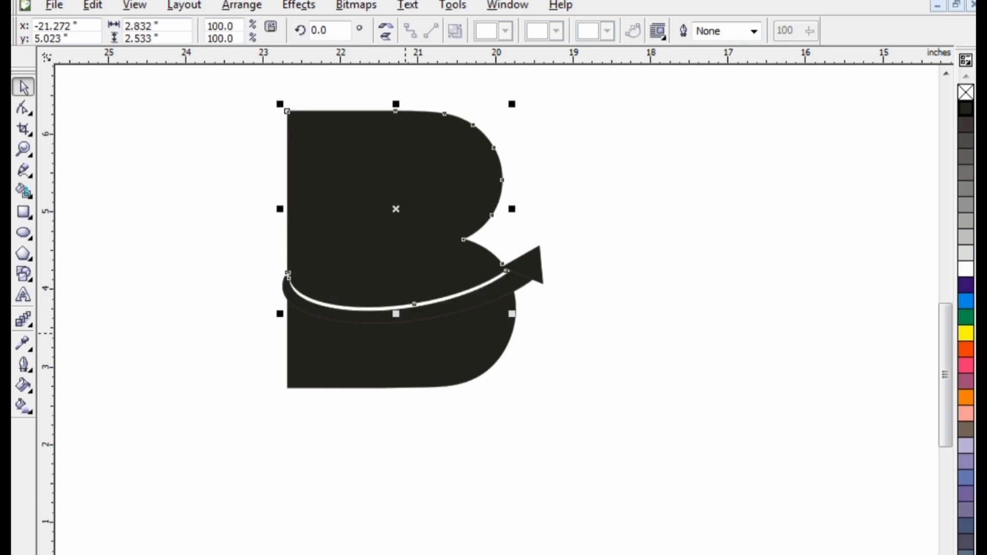
pyautogui.scroll(1, 368, 293)
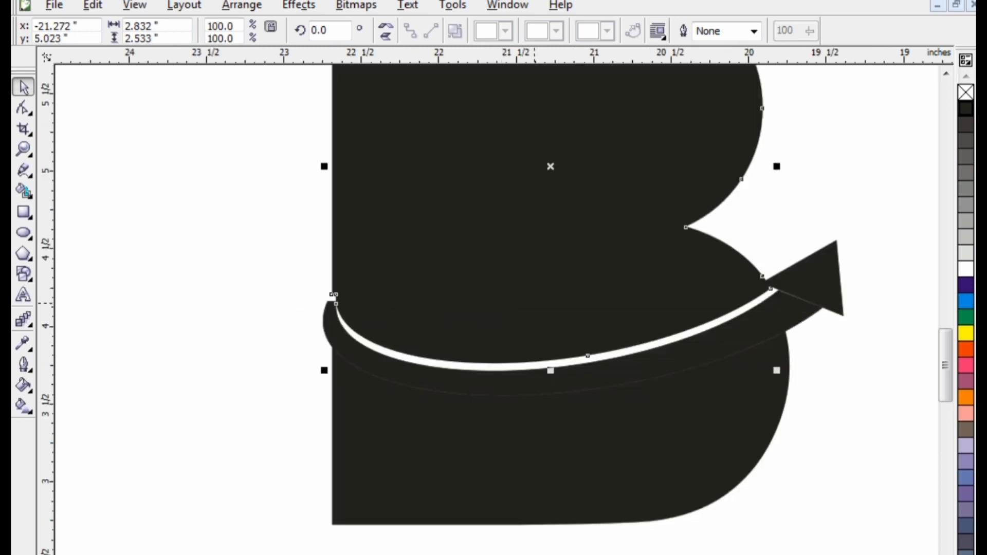
pyautogui.moveTo(535, 303); pyautogui.dragTo(536, 307)
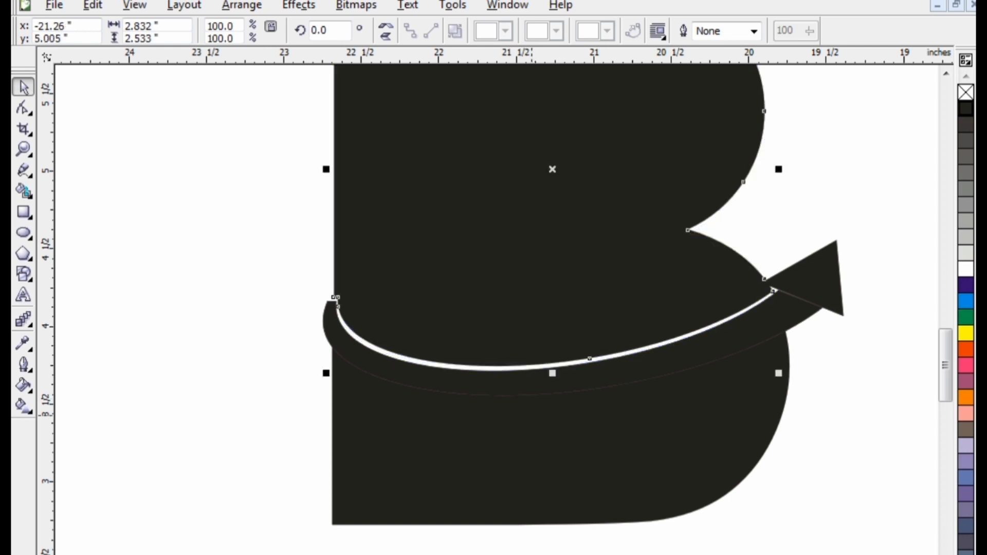
pyautogui.moveTo(532, 414); pyautogui.dragTo(533, 415)
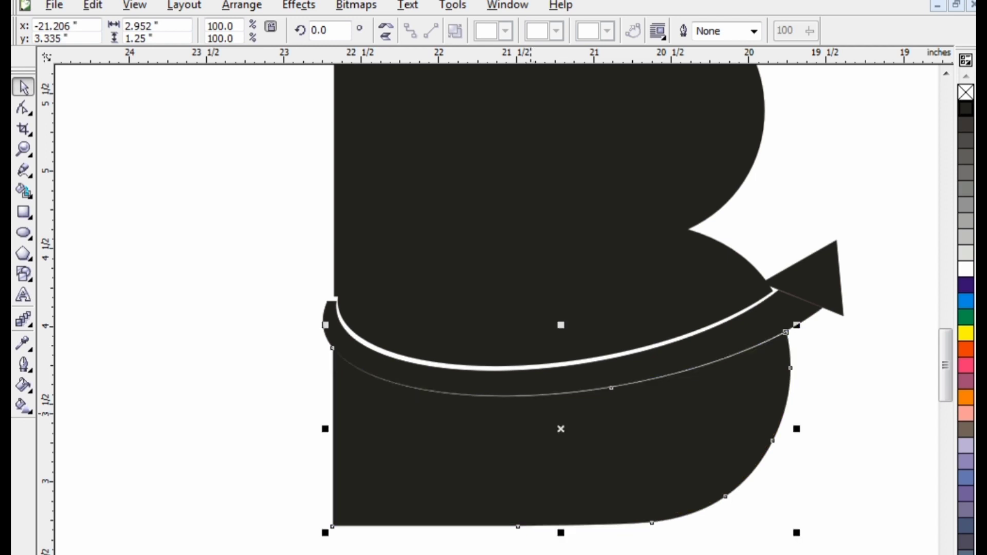
pyautogui.moveTo(516, 300); pyautogui.dragTo(517, 301)
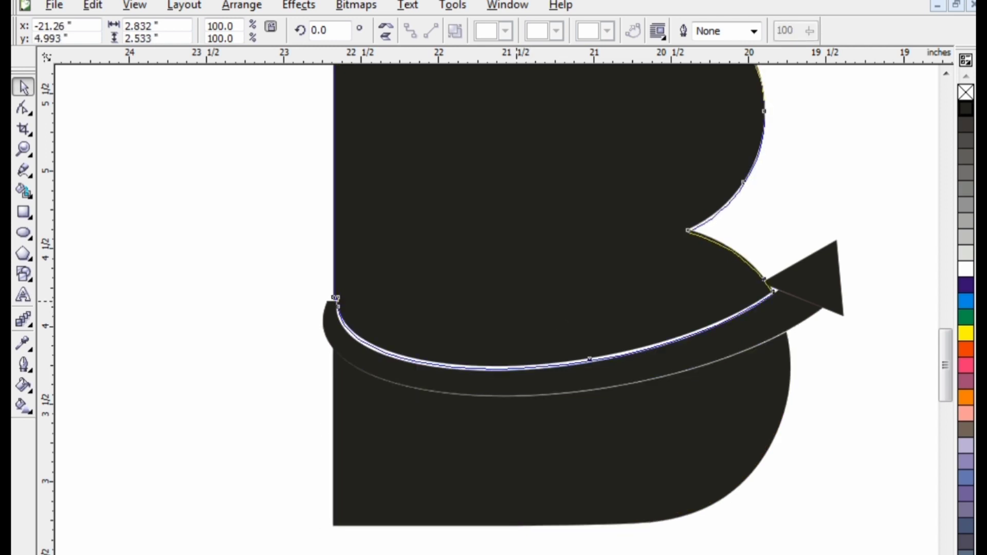
pyautogui.press('Escape')
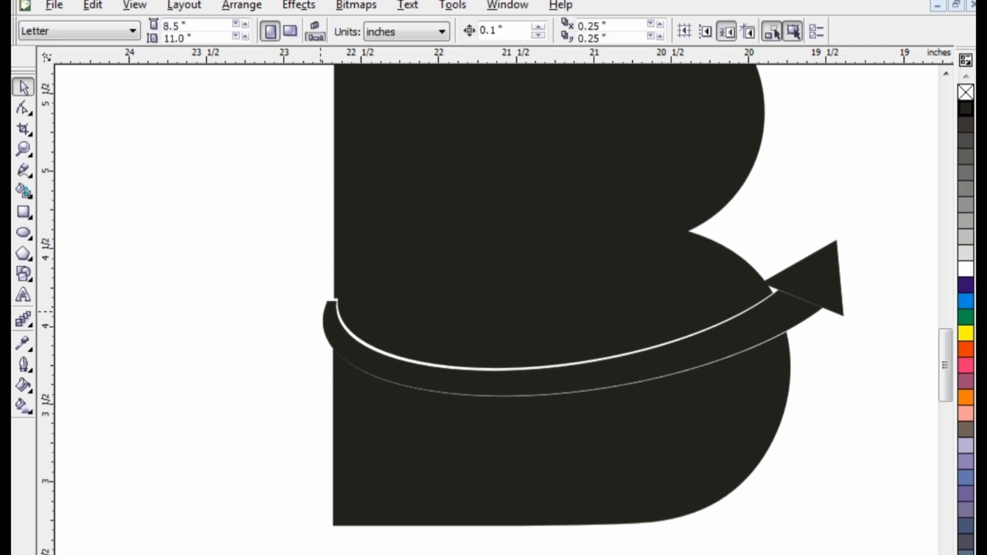
# Step: Fill the upper part of the B orange and the lower part mauve
pyautogui.scroll(-2, 673, 348)
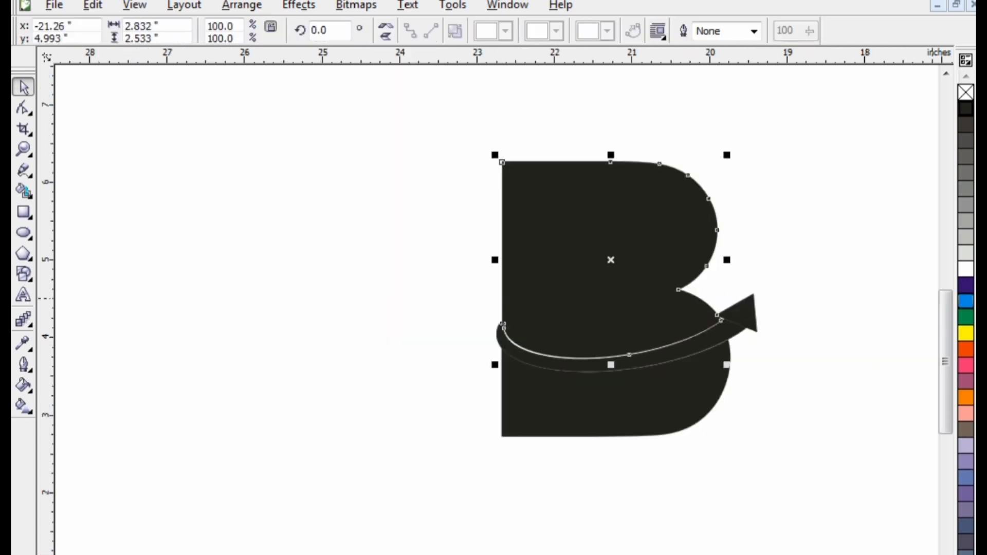
pyautogui.click(966, 301)
pyautogui.click(700, 389)
pyautogui.click(966, 381)
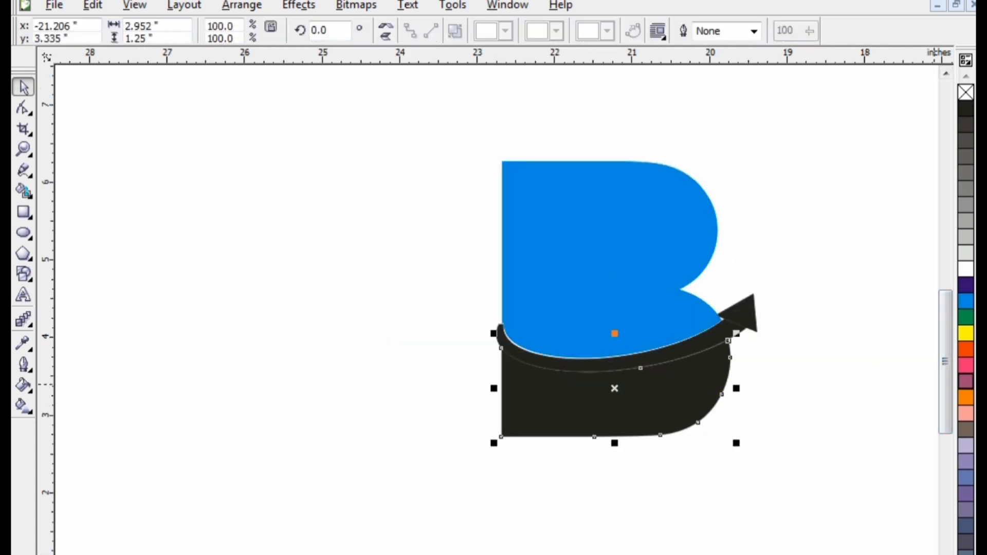
pyautogui.click(677, 247)
pyautogui.click(966, 350)
pyautogui.click(698, 422)
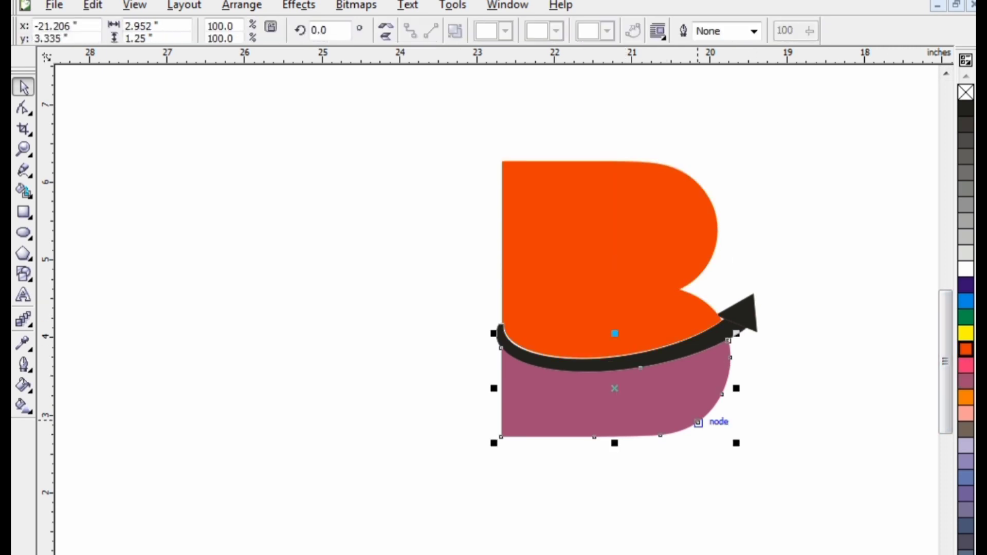
pyautogui.click(143, 325)
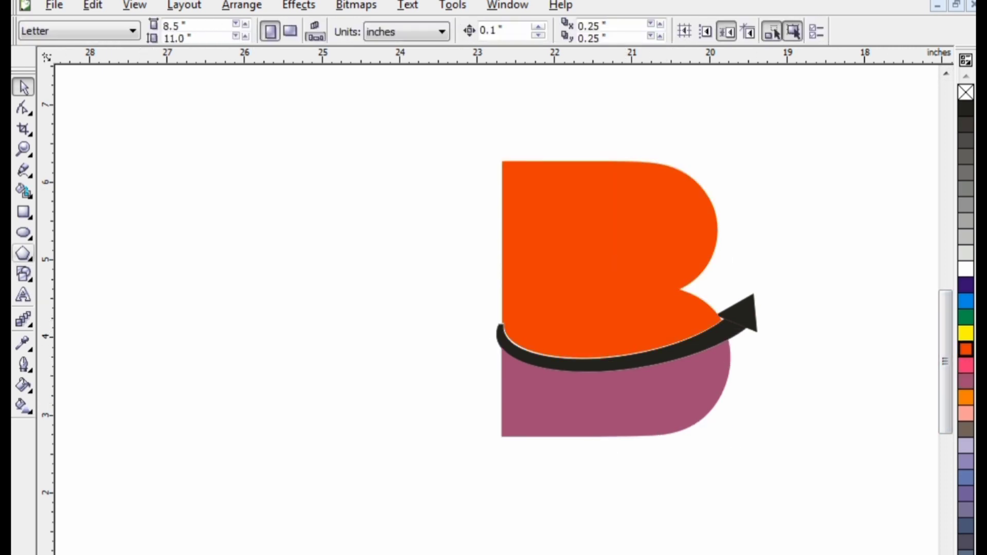
# Step: Draw a tall narrow rectangle about 0.33 × 1.79 in to the left of the B
pyautogui.click(23, 212)
pyautogui.moveTo(348, 230); pyautogui.dragTo(321, 368)
pyautogui.press('space')
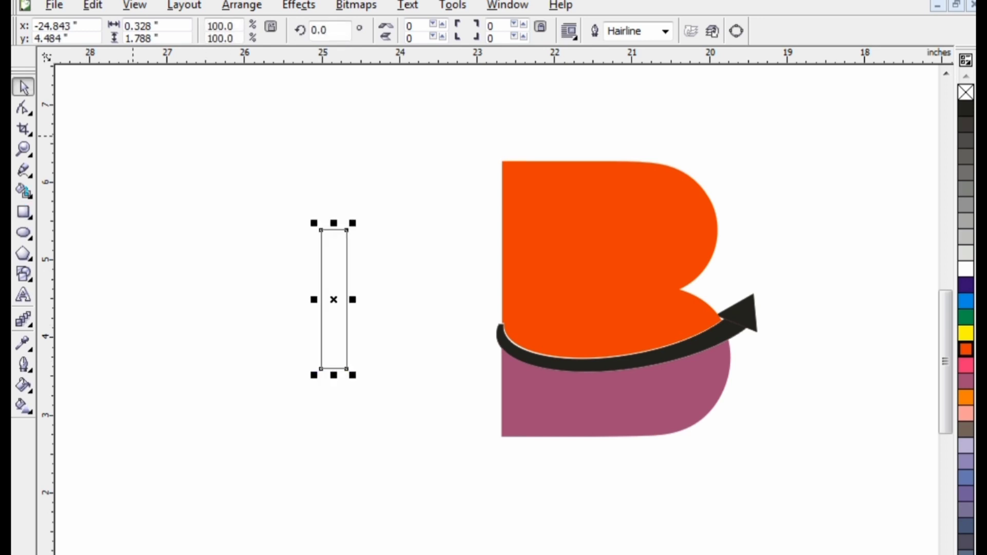
# Step: Duplicate the rectangle into two stepped copies and shorten the third bar to about 1.03 in tall
pyautogui.moveTo(320, 257); pyautogui.dragTo(294, 283)
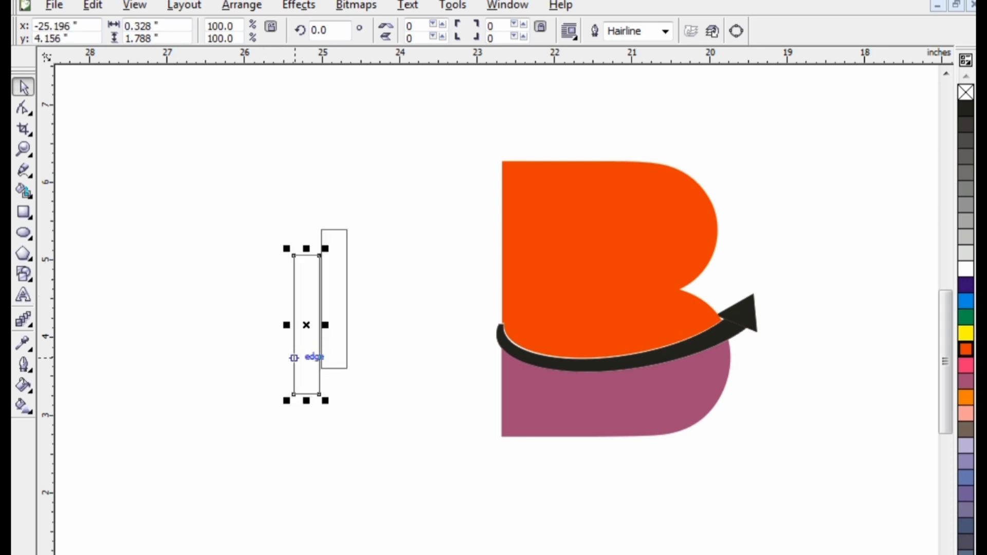
pyautogui.moveTo(348, 329); pyautogui.dragTo(306, 368)
pyautogui.rightClick(295, 388)
pyautogui.click(300, 395)
pyautogui.press('Escape')
pyautogui.click(281, 428)
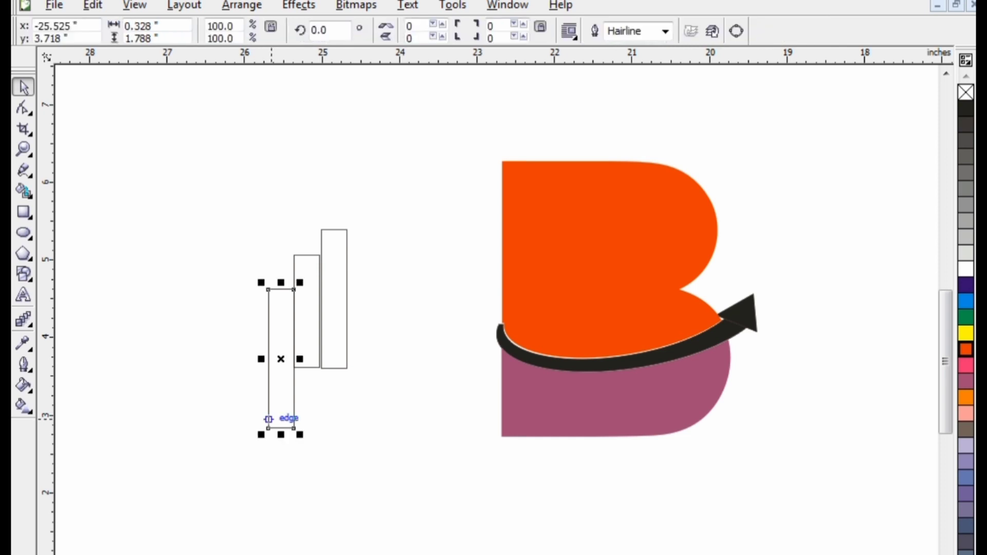
pyautogui.moveTo(281, 431); pyautogui.dragTo(279, 370)
# Step: Resize the middle bar to about 1.46 in tall and line up the three bars on a common baseline, touching side by side
pyautogui.scroll(1, 132, 383)
pyautogui.scroll(3, 507, 332)
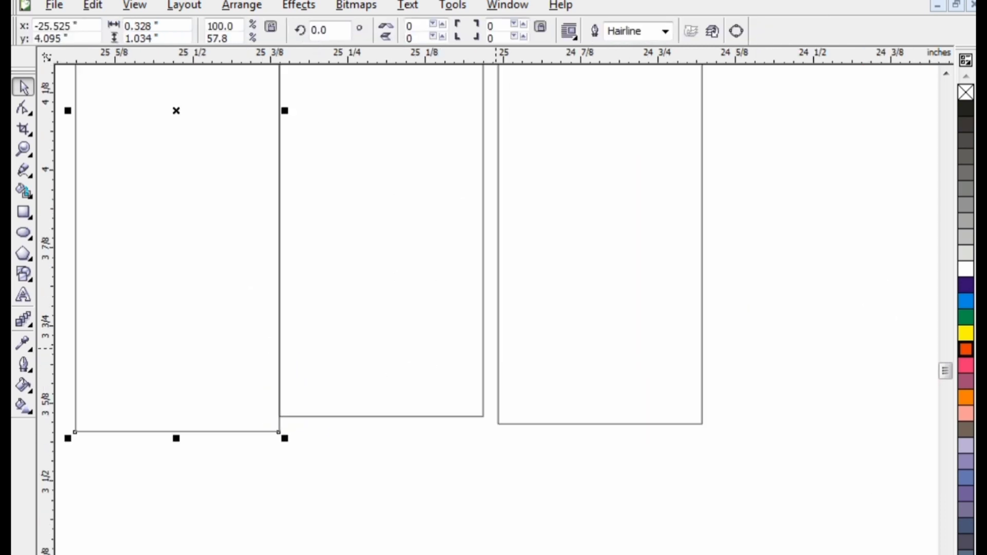
pyautogui.click(408, 358)
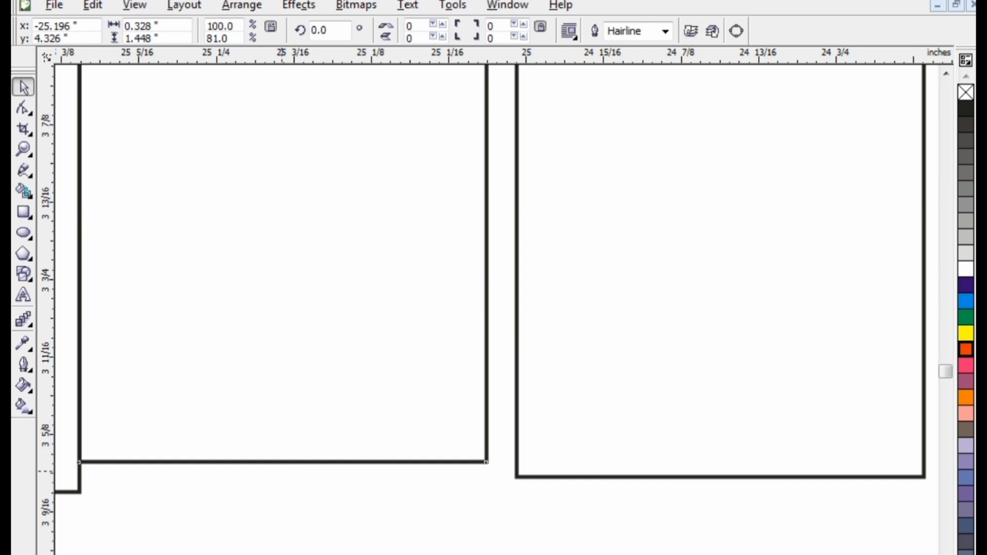
pyautogui.moveTo(282, 463); pyautogui.dragTo(282, 487)
pyautogui.click(299, 425)
pyautogui.press('Right')
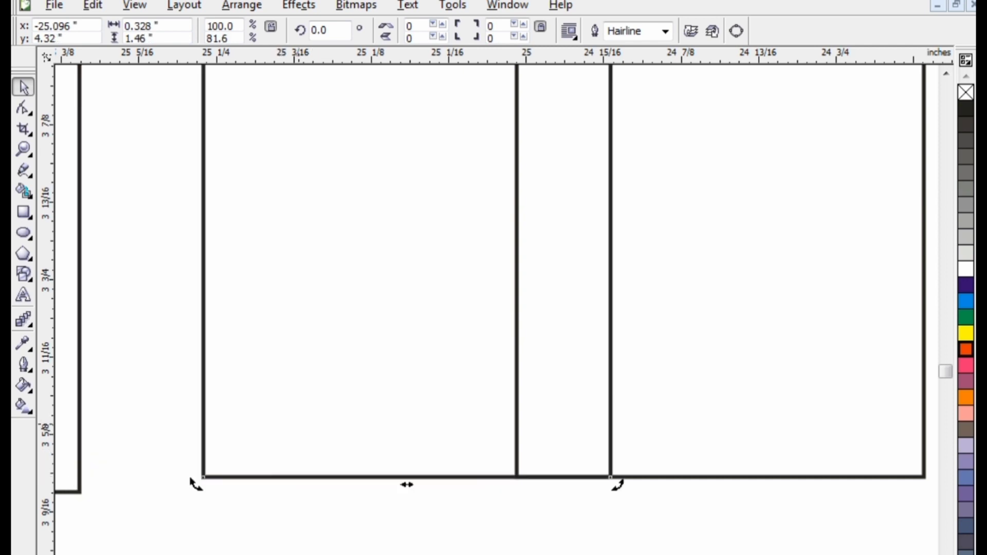
pyautogui.moveTo(345, 405); pyautogui.dragTo(250, 409)
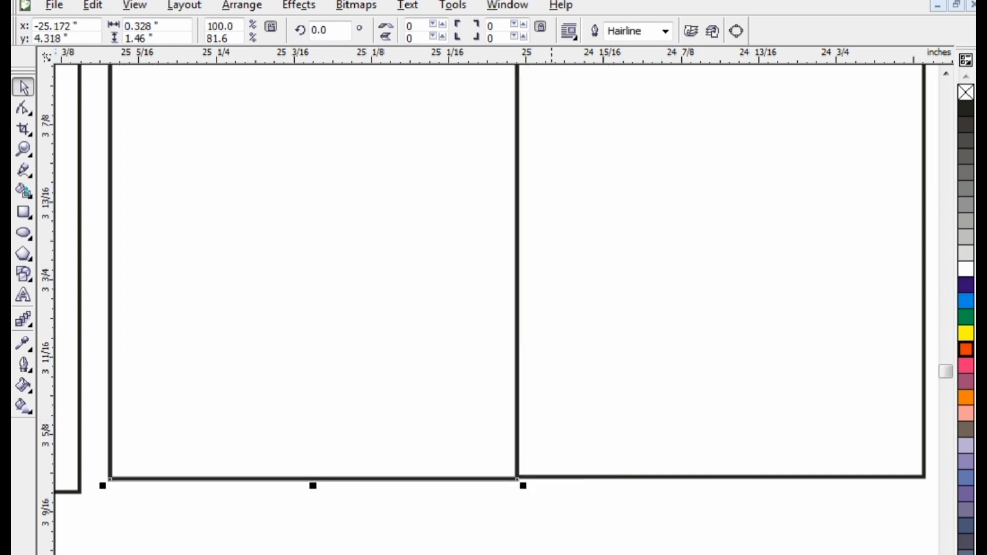
pyautogui.hscroll(-6, 552, 308)
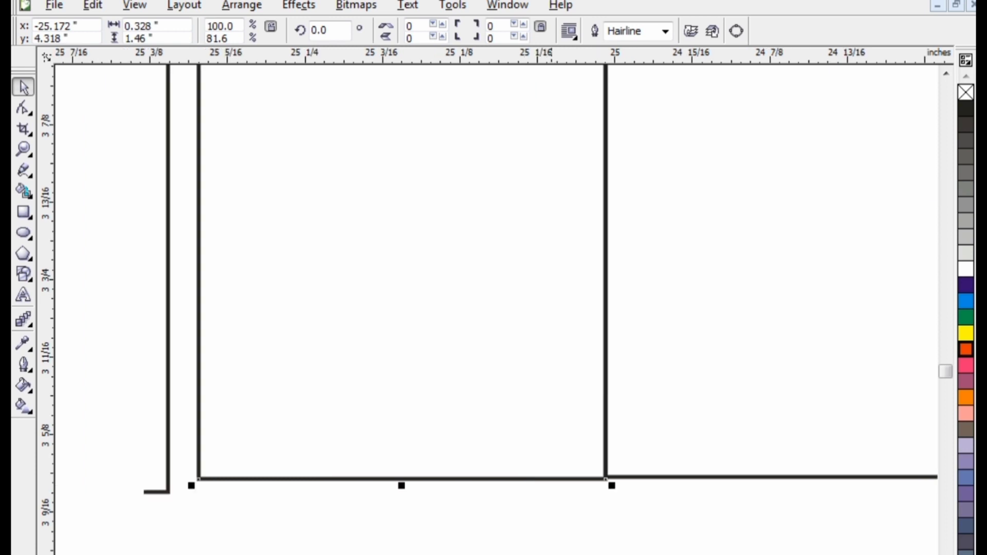
pyautogui.click(459, 425)
pyautogui.moveTo(458, 426); pyautogui.dragTo(486, 412)
pyautogui.scroll(-2, 583, 428)
pyautogui.scroll(-1, 524, 165)
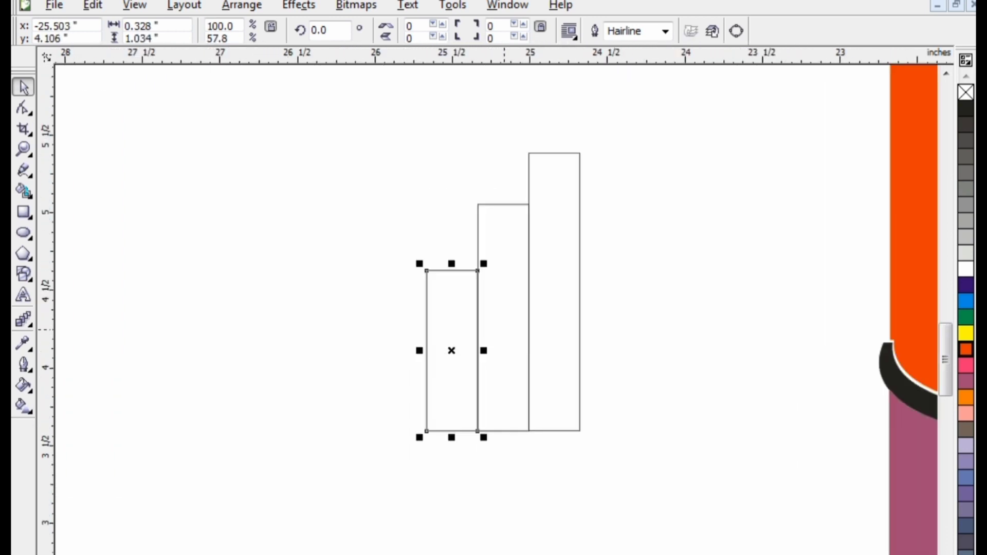
# Step: Move the three bars onto the orange upper half of the B and mirror them horizontally so the tallest is on the left
pyautogui.moveTo(389, 117); pyautogui.dragTo(627, 442)
pyautogui.moveTo(478, 352); pyautogui.dragTo(733, 376)
pyautogui.scroll(-1, 732, 375)
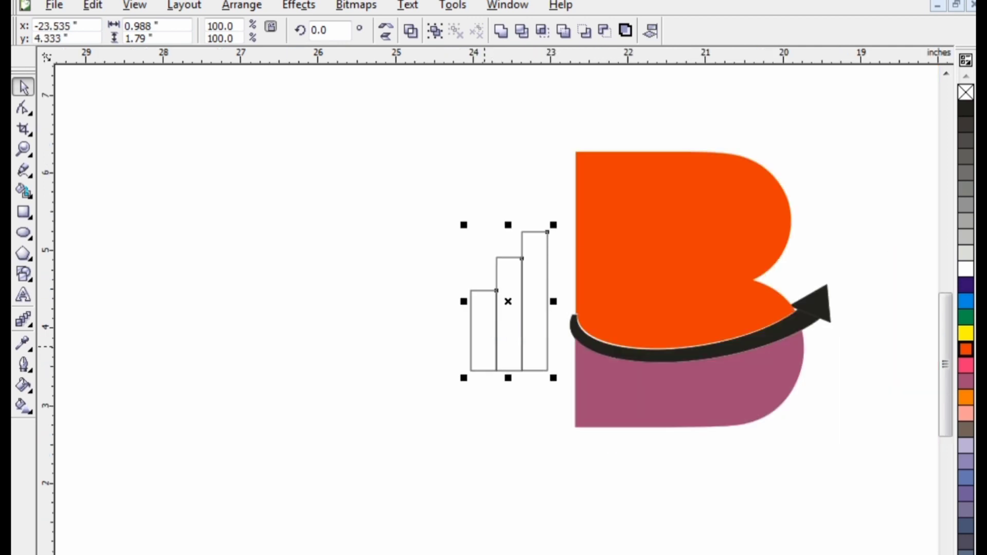
pyautogui.moveTo(497, 332); pyautogui.dragTo(656, 305)
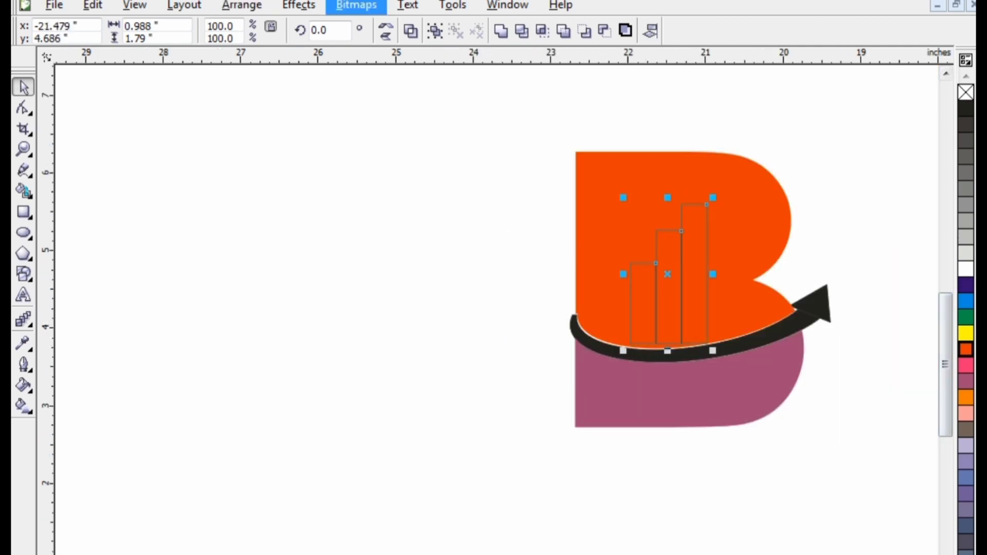
pyautogui.click(385, 26)
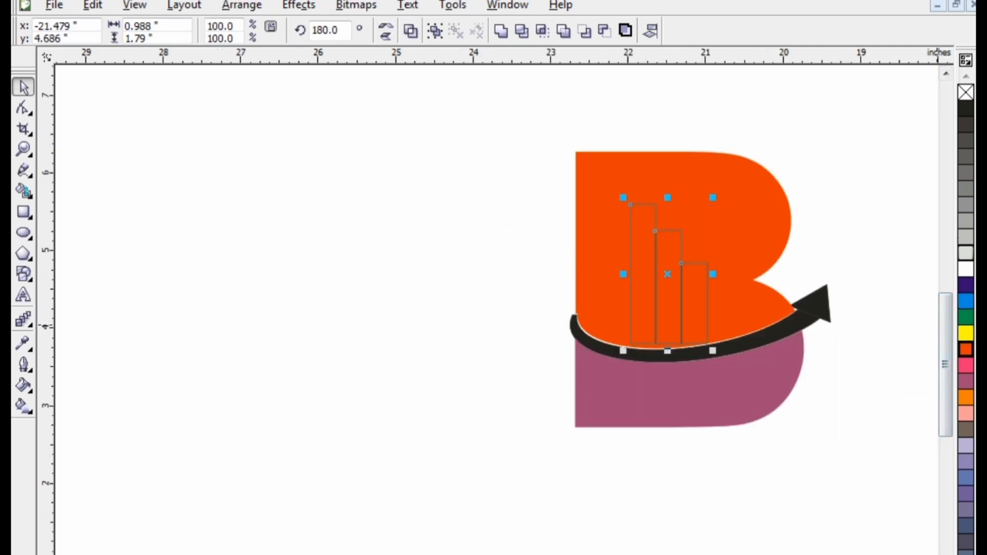
# Step: Fill the three bars white and nudge them slightly left inside the B
pyautogui.click(966, 268)
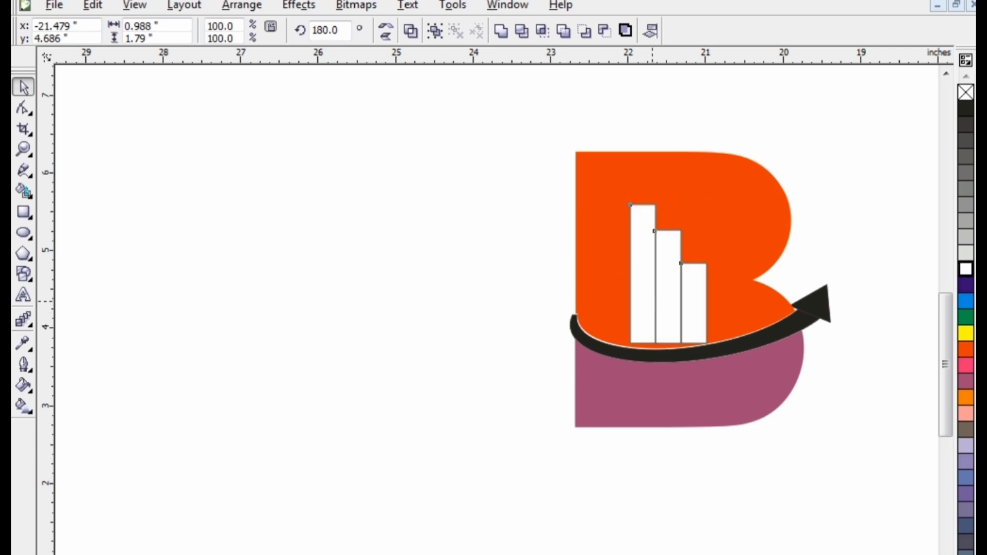
pyautogui.moveTo(632, 311)
pyautogui.mouseDown()
pyautogui.moveTo(623, 321)
pyautogui.moveTo(622, 311)
pyautogui.mouseUp()
pyautogui.moveTo(613, 197); pyautogui.dragTo(634, 229)
pyautogui.click(498, 313)
pyautogui.scroll(-2, 426, 395)
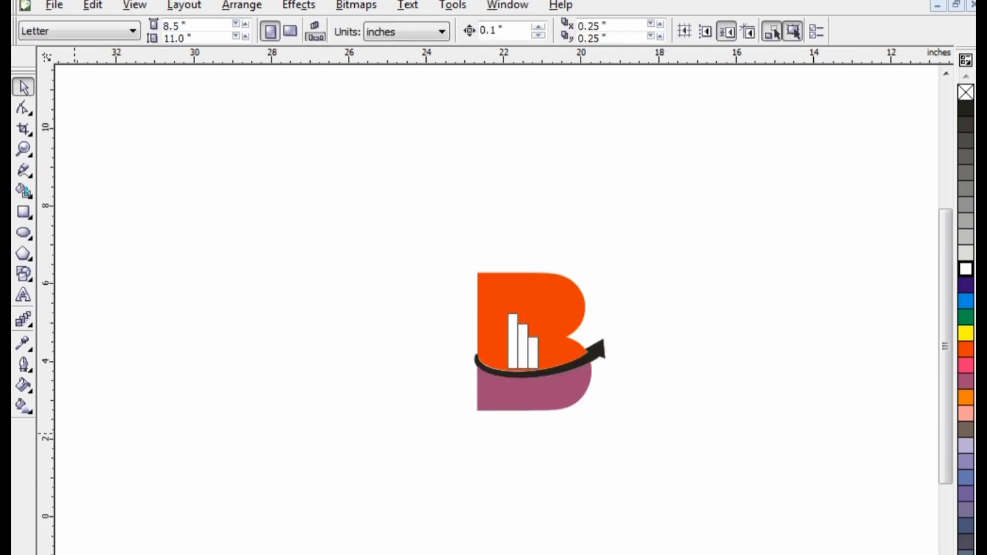
# Step: Select the bar group and enlarge it from its corner so the bars sit taller above the swoosh
pyautogui.scroll(1, 550, 386)
pyautogui.click(517, 319)
pyautogui.moveTo(725, 190); pyautogui.dragTo(425, 394)
pyautogui.click(392, 214)
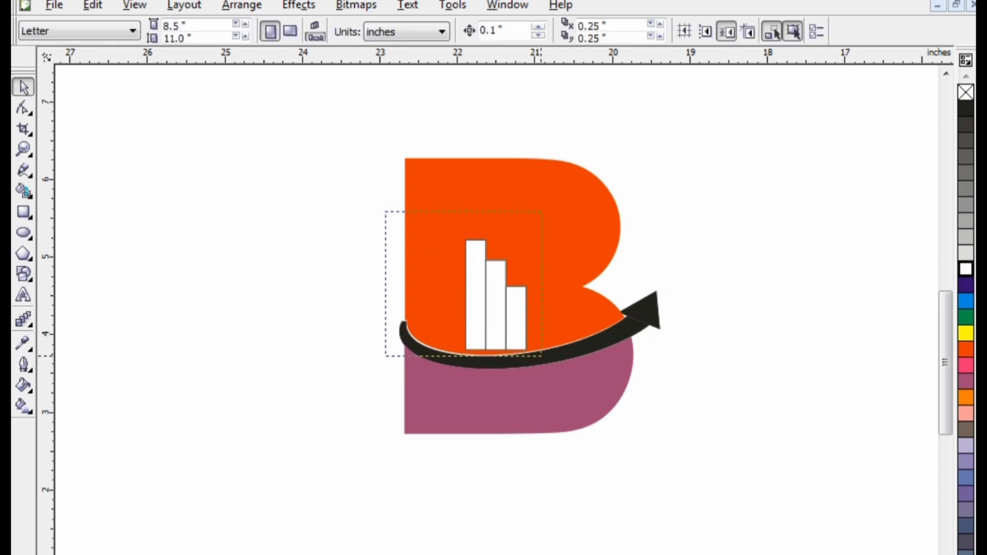
pyautogui.moveTo(541, 356); pyautogui.dragTo(505, 324)
pyautogui.click(225, 272)
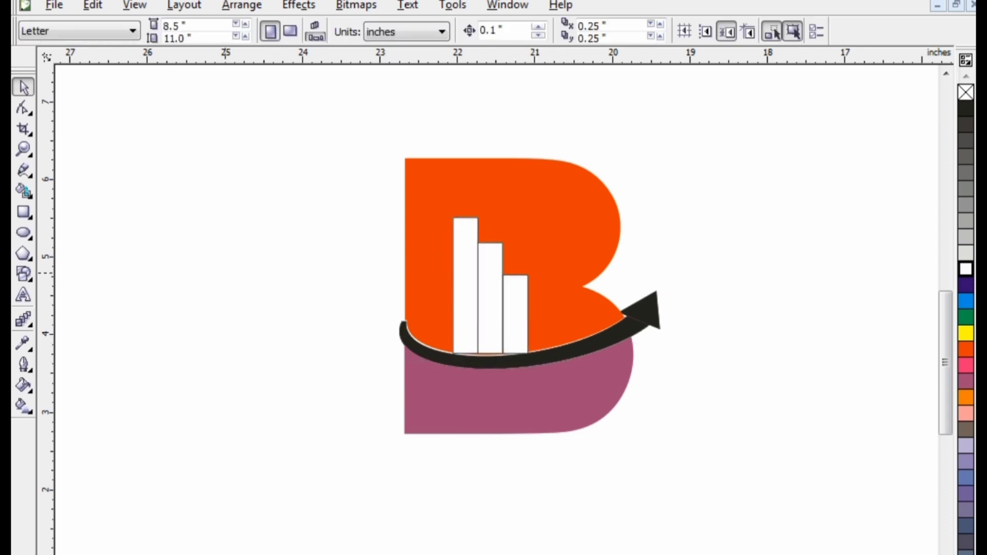
# Step: Change the fill of the upper part of the B to green
pyautogui.scroll(-1, 324, 210)
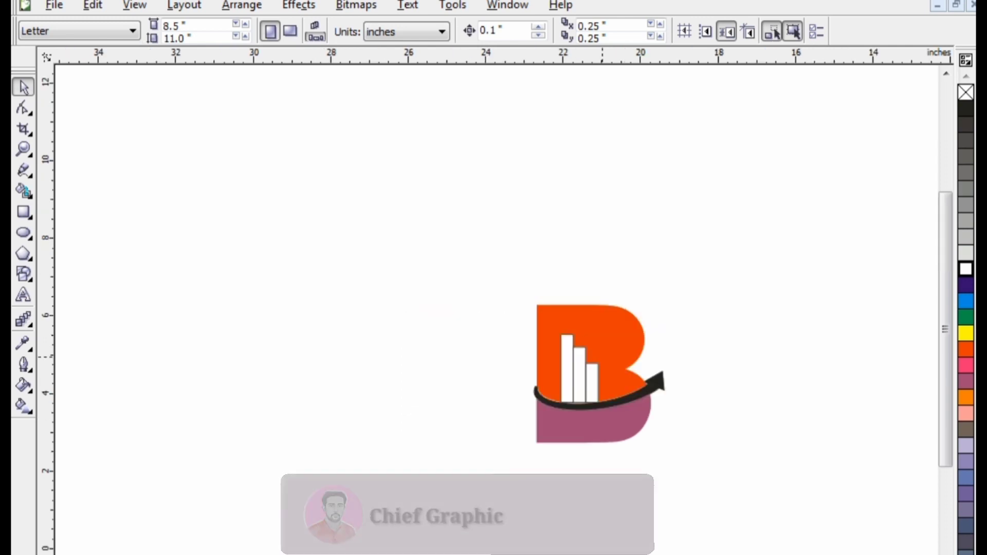
pyautogui.click(616, 360)
pyautogui.click(966, 334)
pyautogui.click(967, 317)
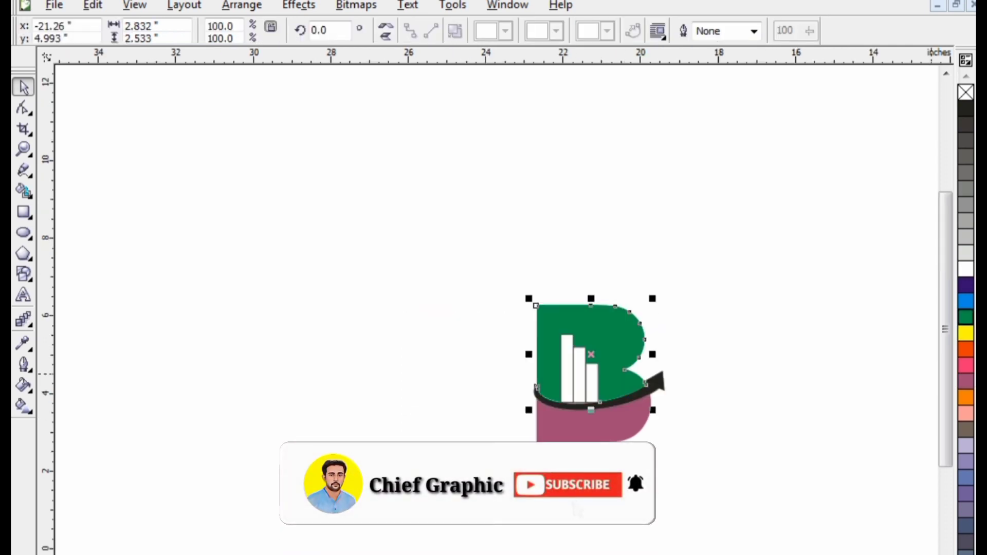
# Step: Select the whole logo and move it left toward the middle of the page
pyautogui.press('Escape')
pyautogui.moveTo(502, 300); pyautogui.dragTo(686, 474)
pyautogui.moveTo(617, 433); pyautogui.dragTo(523, 432)
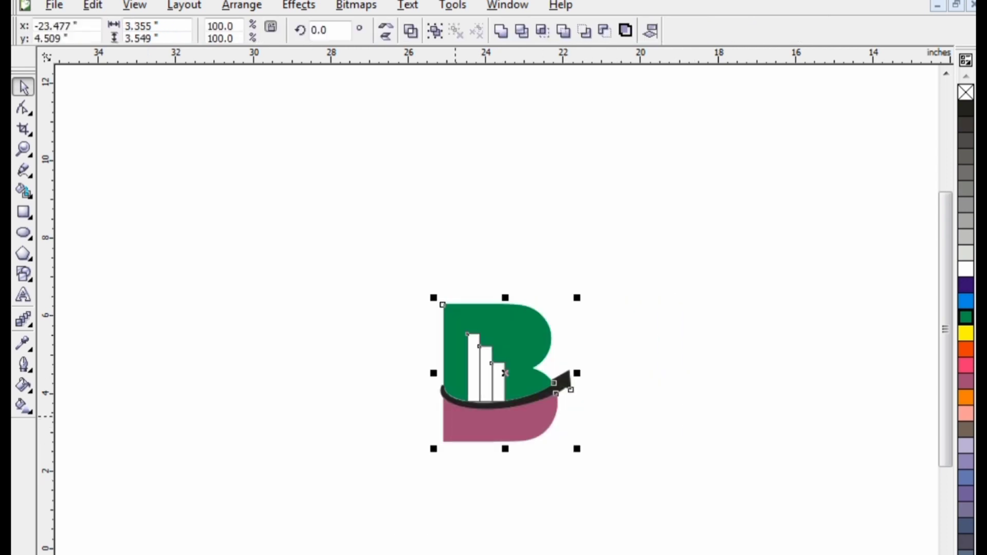
pyautogui.scroll(1, 462, 412)
pyautogui.scroll(-1, 444, 359)
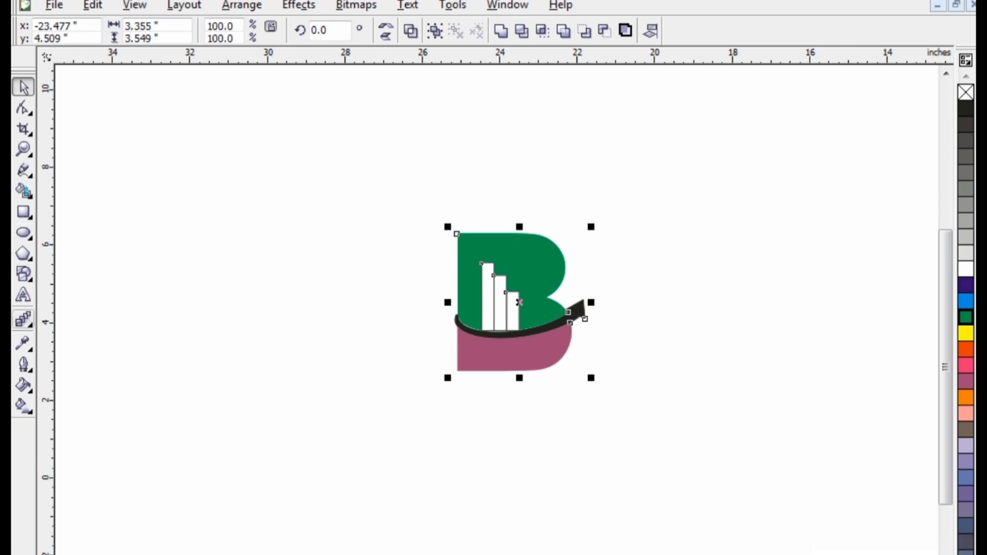
pyautogui.click(23, 294)
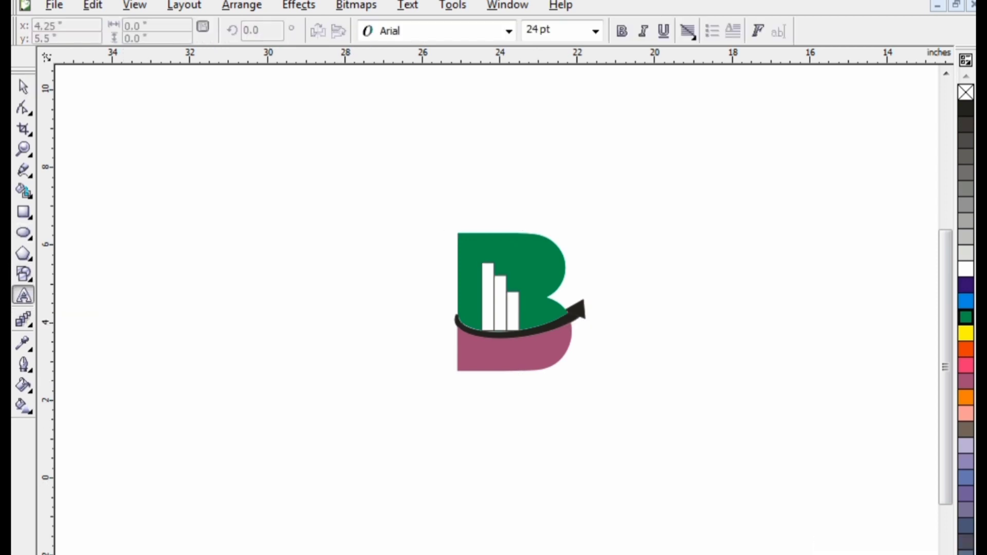
pyautogui.click(23, 87)
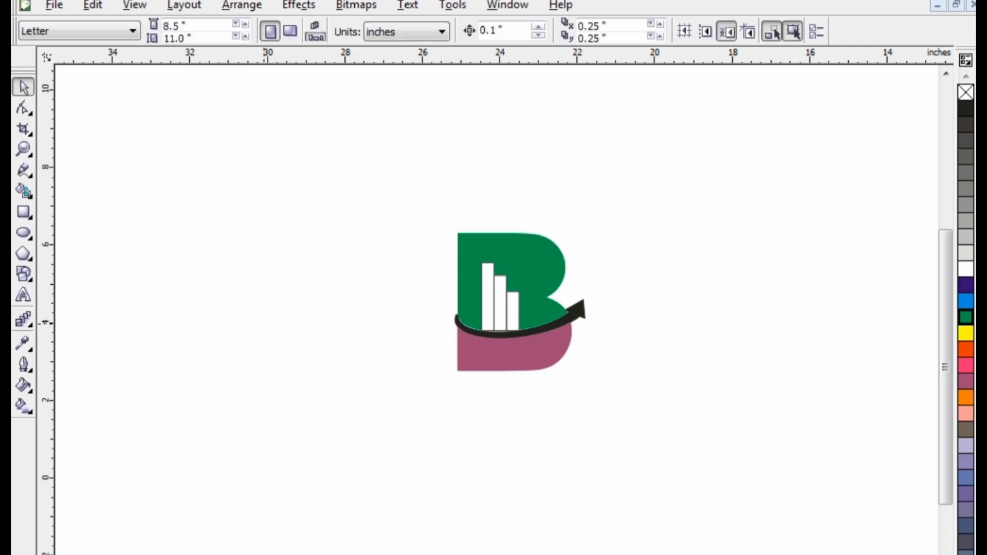